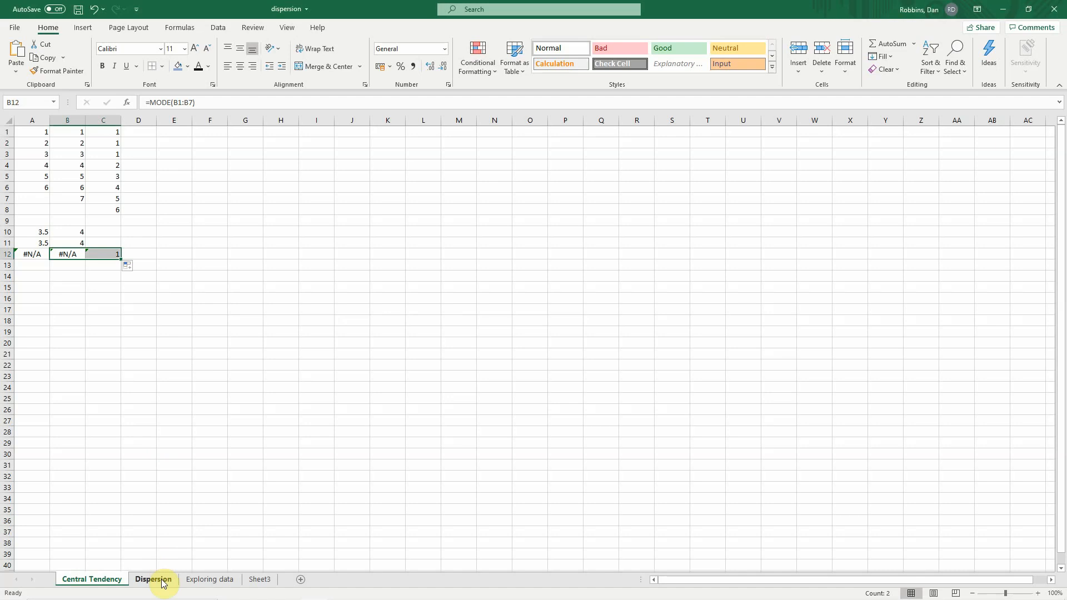
On the Dispersion sheet, label cells A30 to A34 Median, Mean, IQR, MAD and SD, and widen column A to fit.
left_click(163, 583)
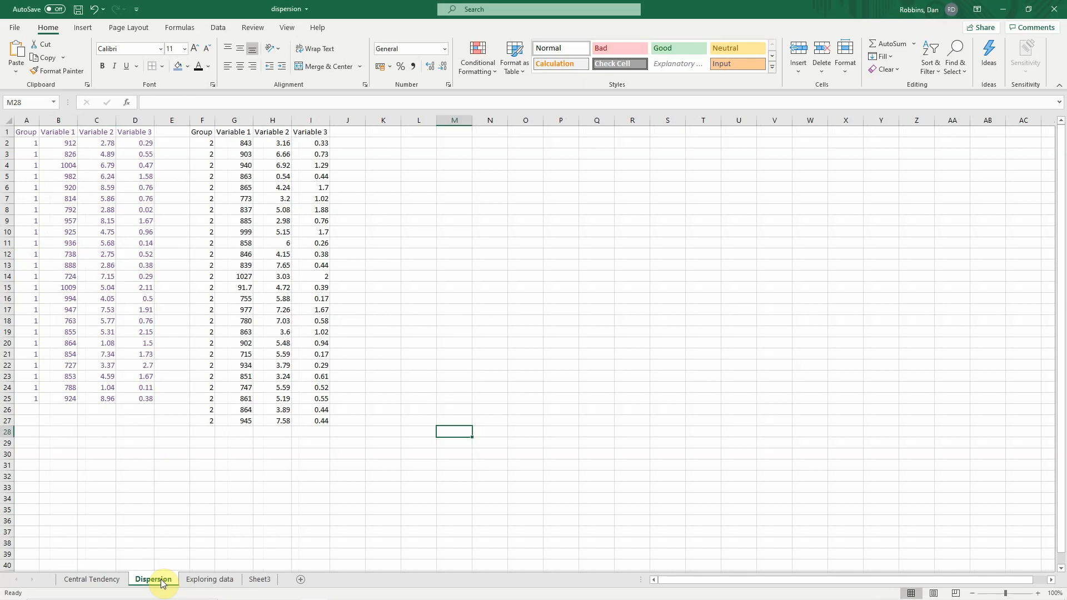
left_click(28, 458)
type("Me")
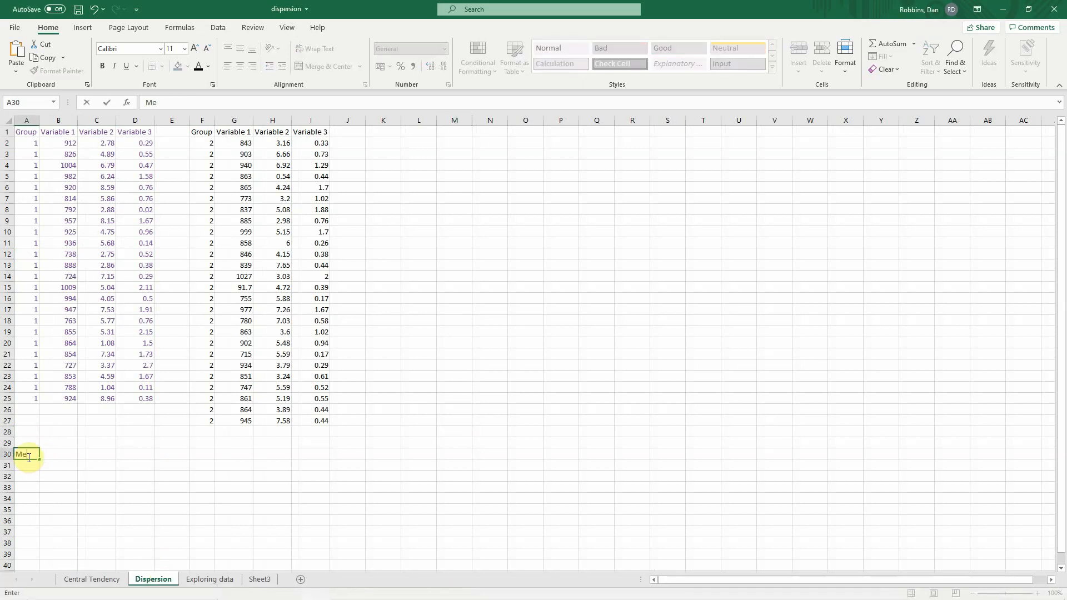
type("diam")
key("Return")
type("Mean")
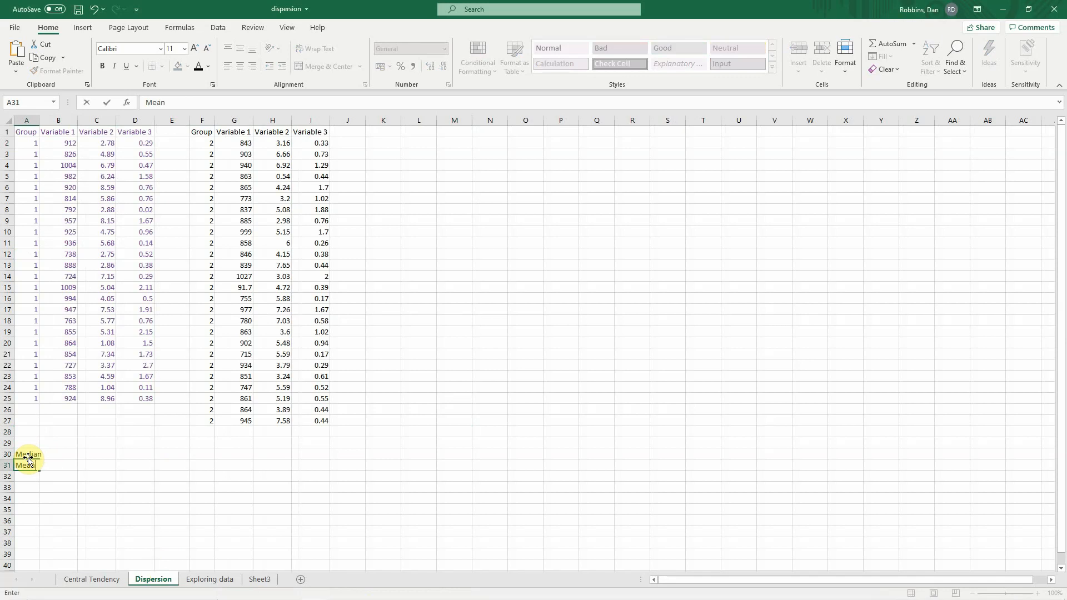
key("Return")
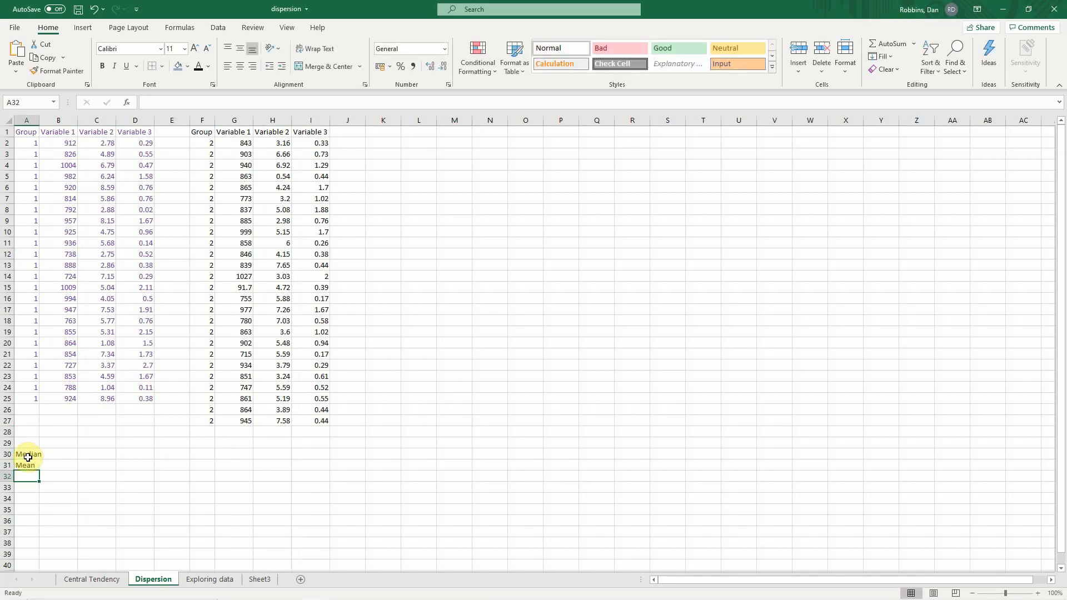
type("IQR")
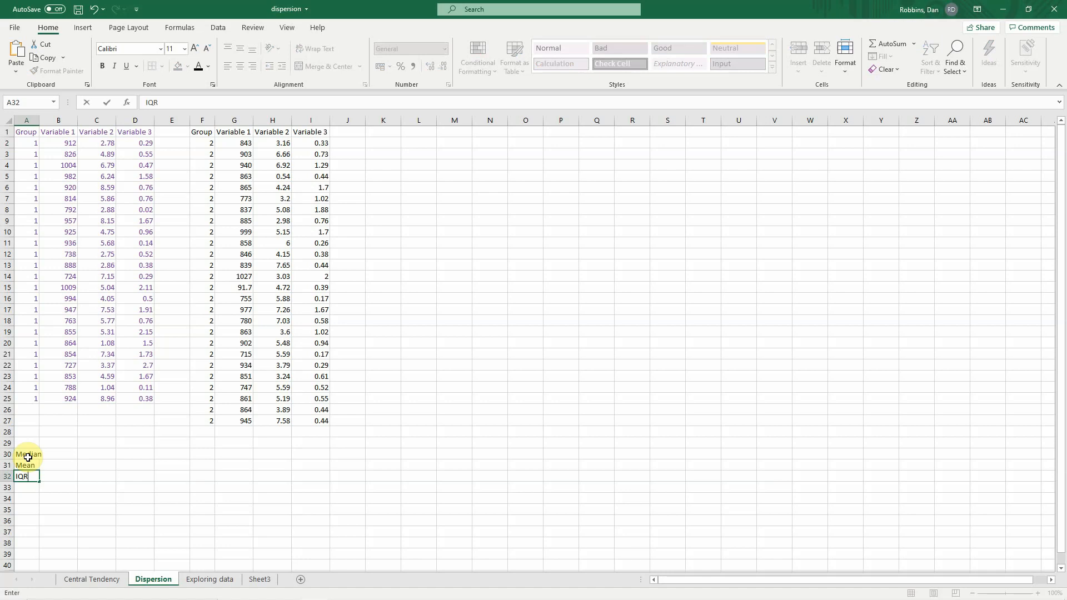
key("Return")
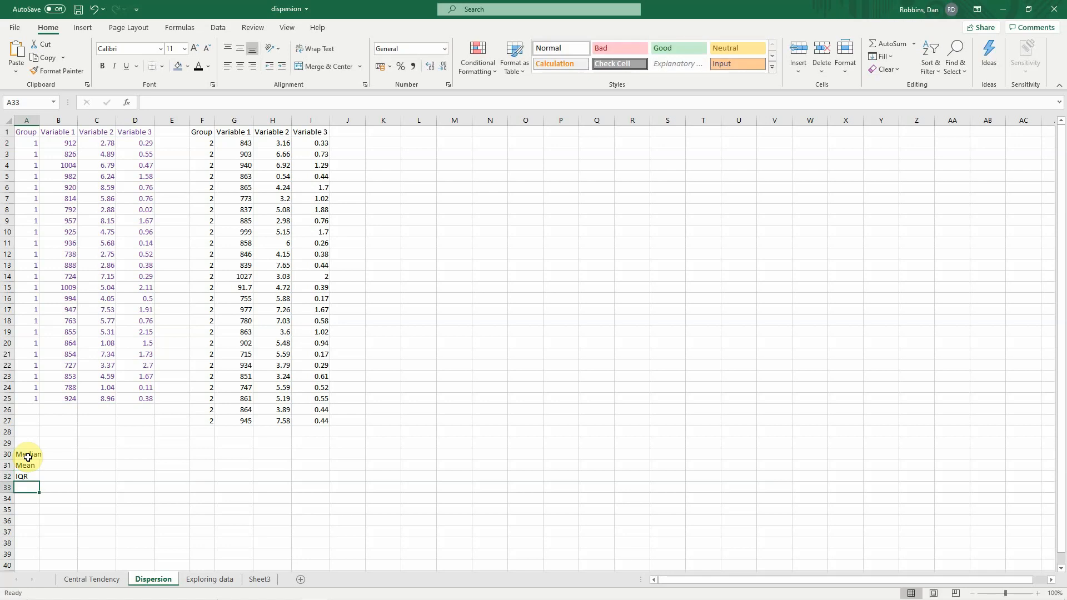
type("MAD")
key("Return")
type("SD")
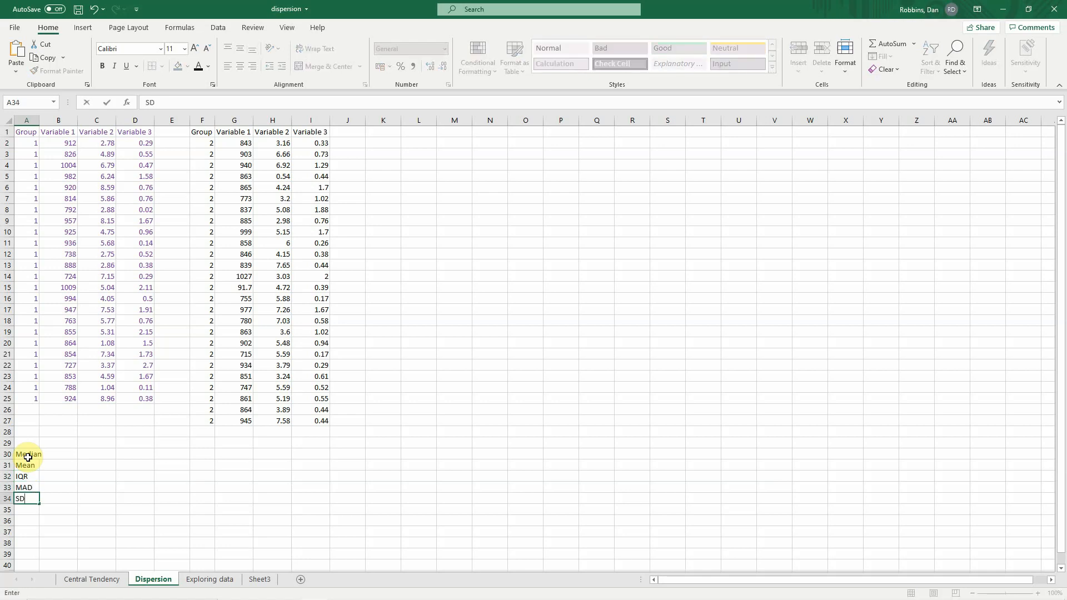
key("Return")
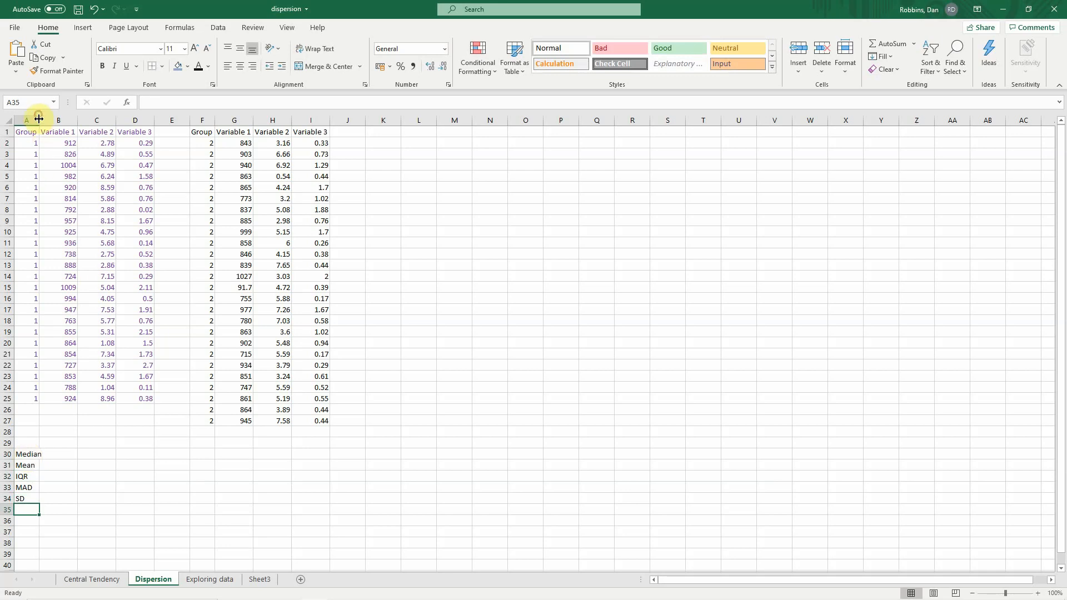
left_click_drag(39, 118, 44, 119)
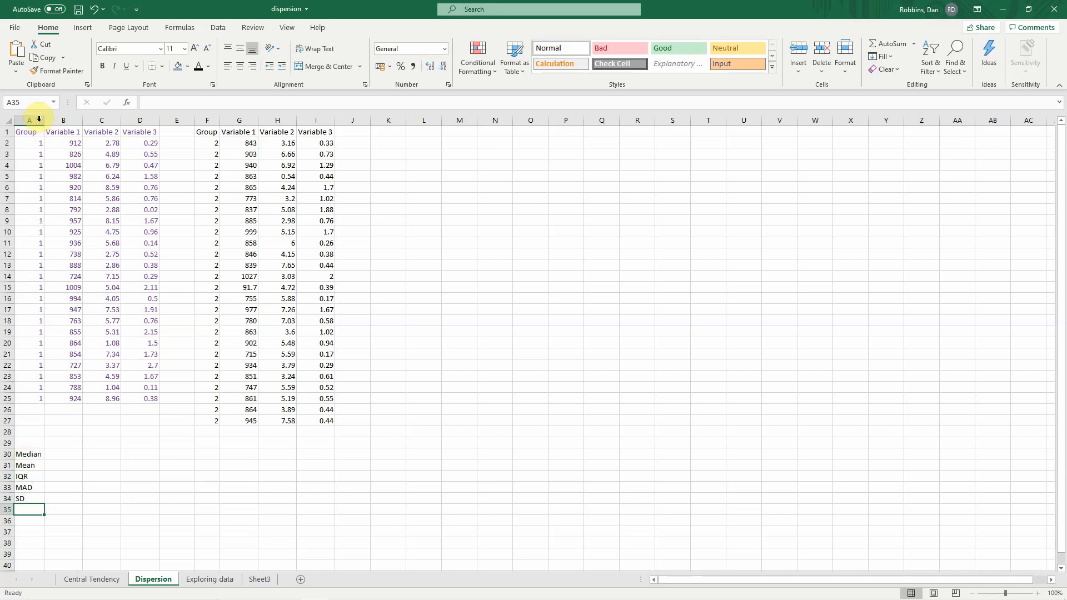
Calculate the median of group 1's Variable 1 in B30 with =MEDIAN(B2:B27).
left_click(71, 456)
type("=m")
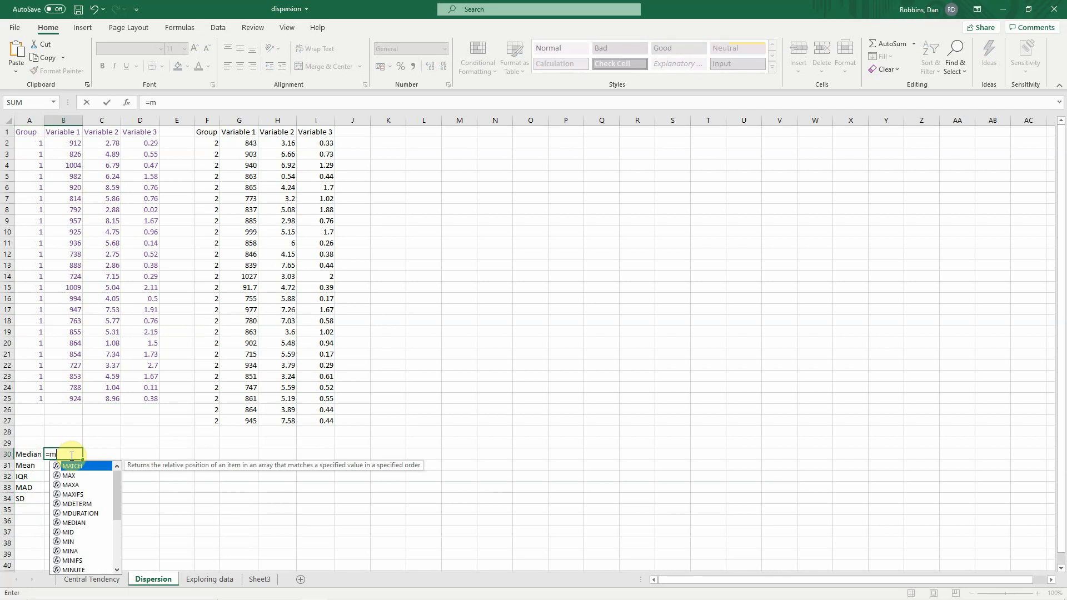
type("edian(")
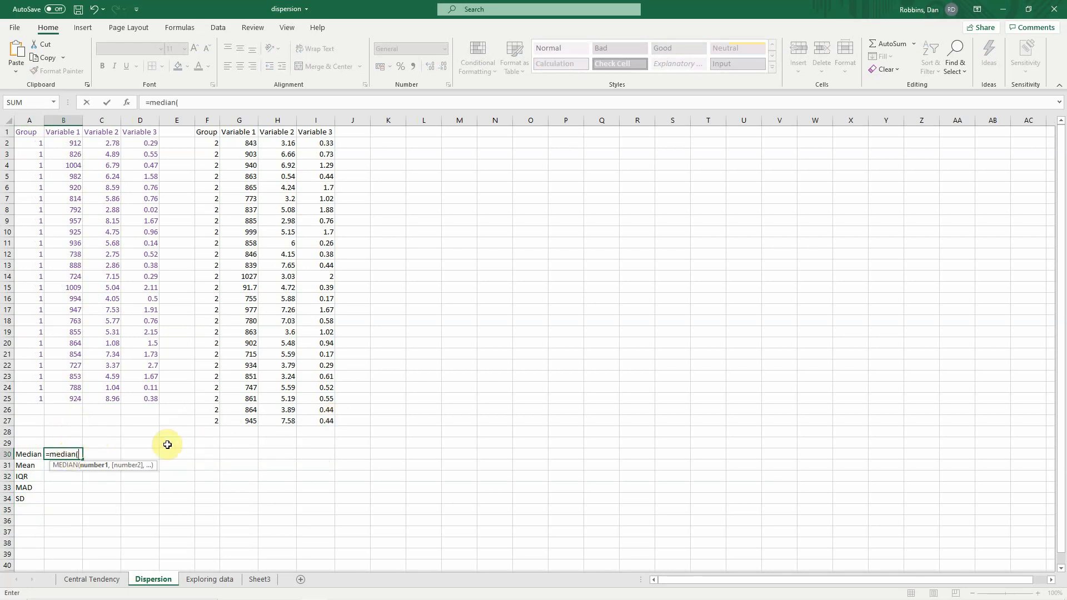
left_click(60, 421)
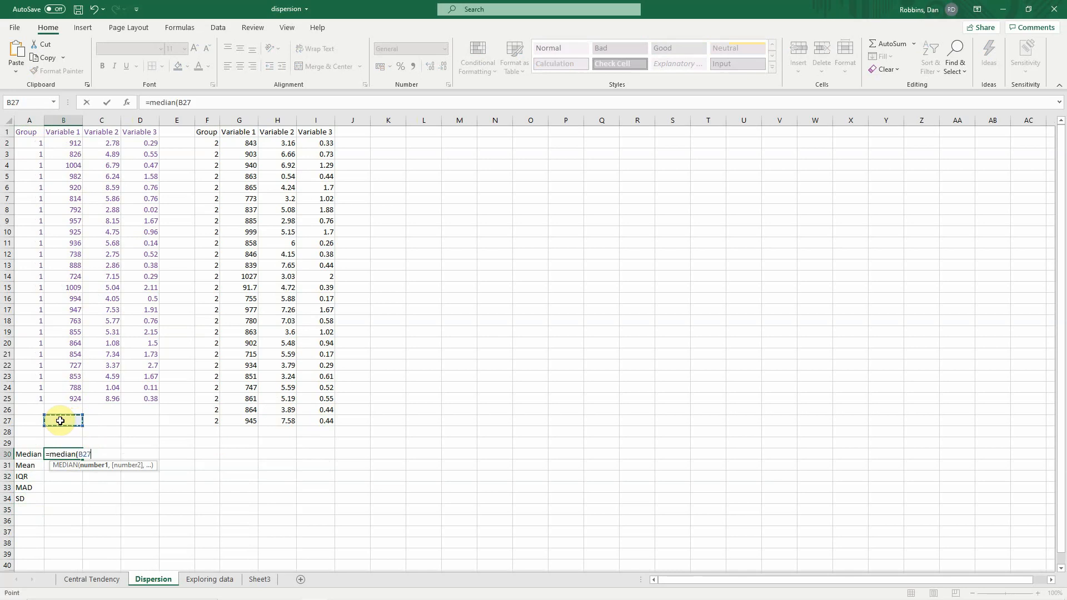
left_click_drag(60, 420, 59, 143)
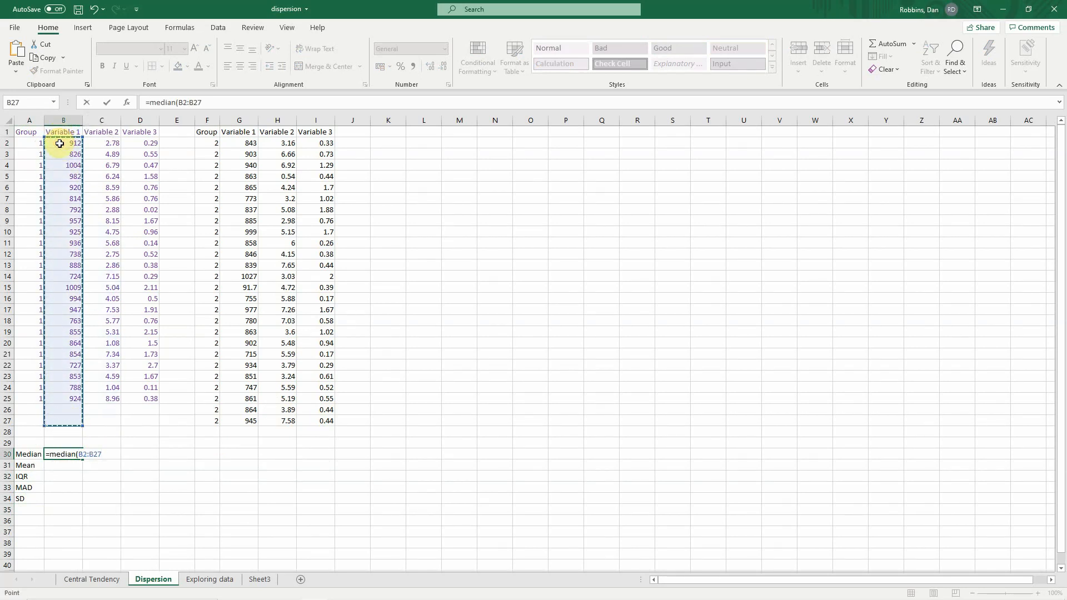
key("Return")
Fill the median formula from B30 across to I30 and clear the unneeded results in E30:F30.
left_click(79, 454)
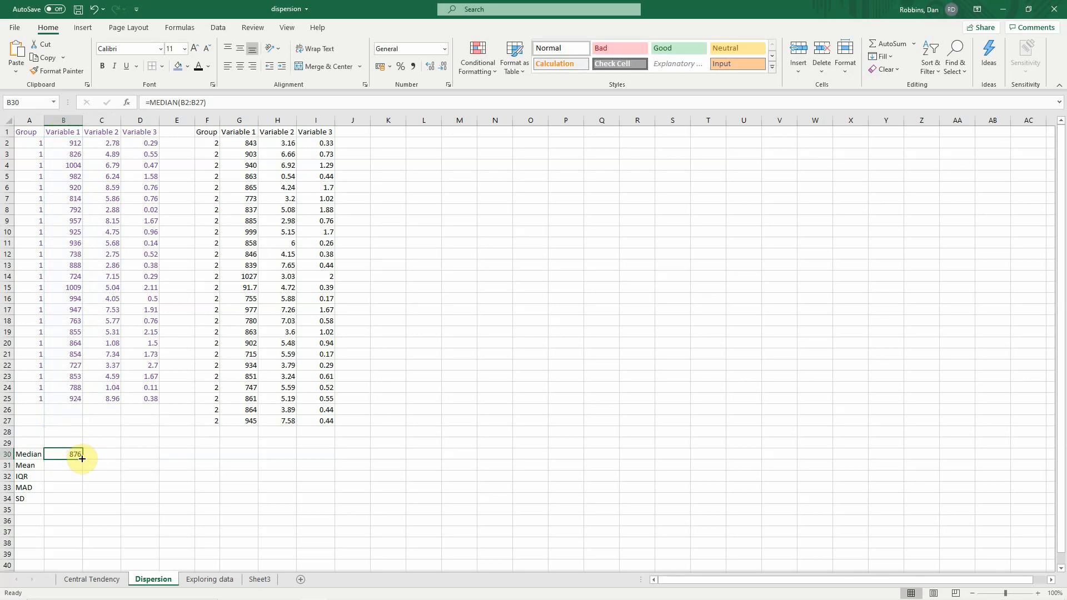
left_click_drag(78, 454, 325, 454)
left_click_drag(217, 454, 184, 454)
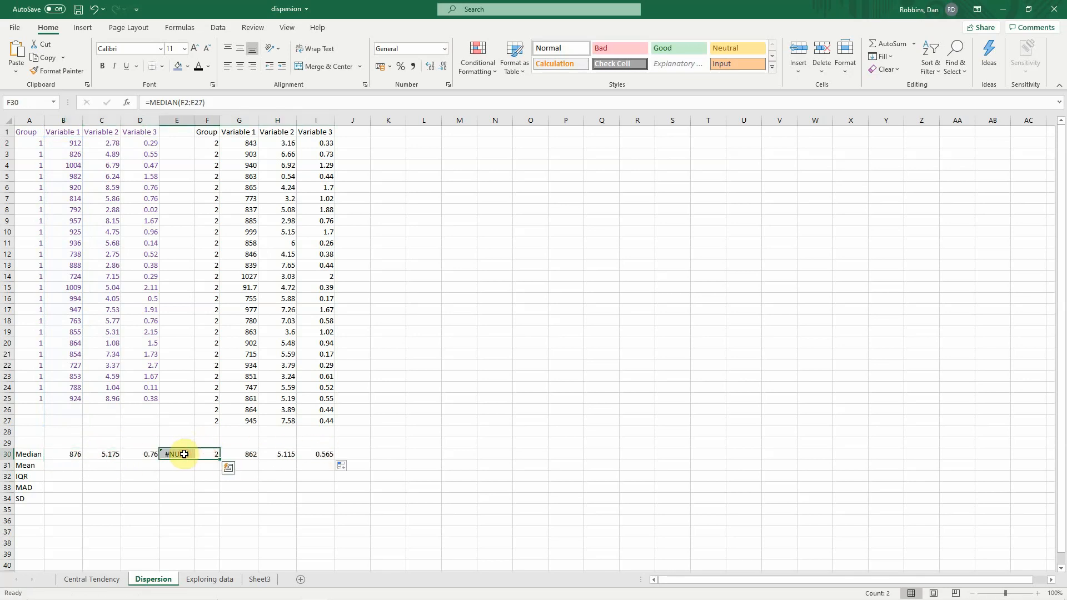
key("Delete")
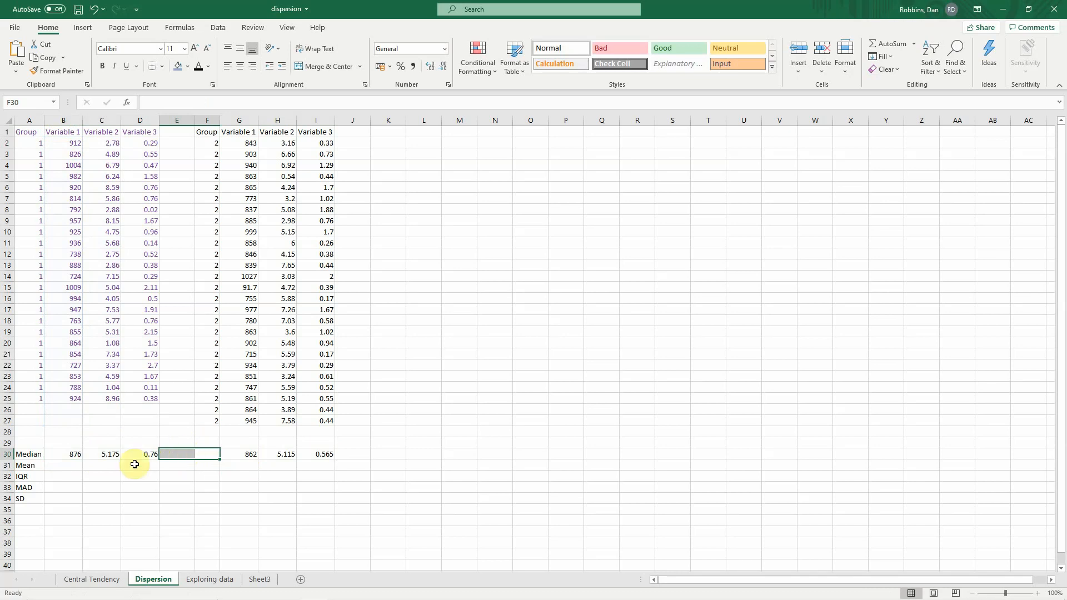
Calculate the mean of group 1's Variable 1 in B31 with =AVERAGE(B2:B27).
left_click(68, 462)
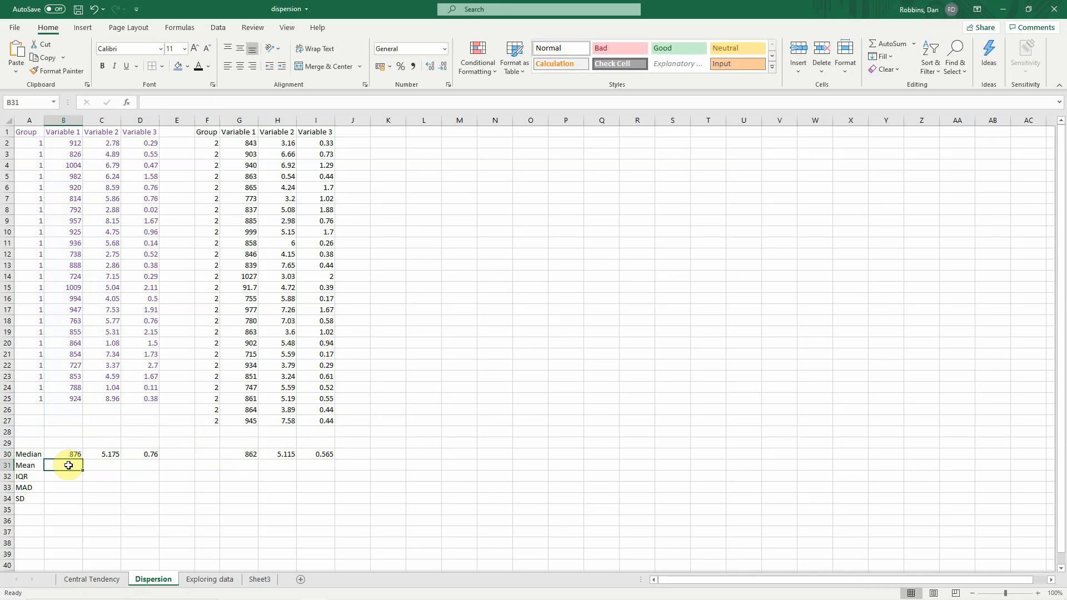
type("=aver")
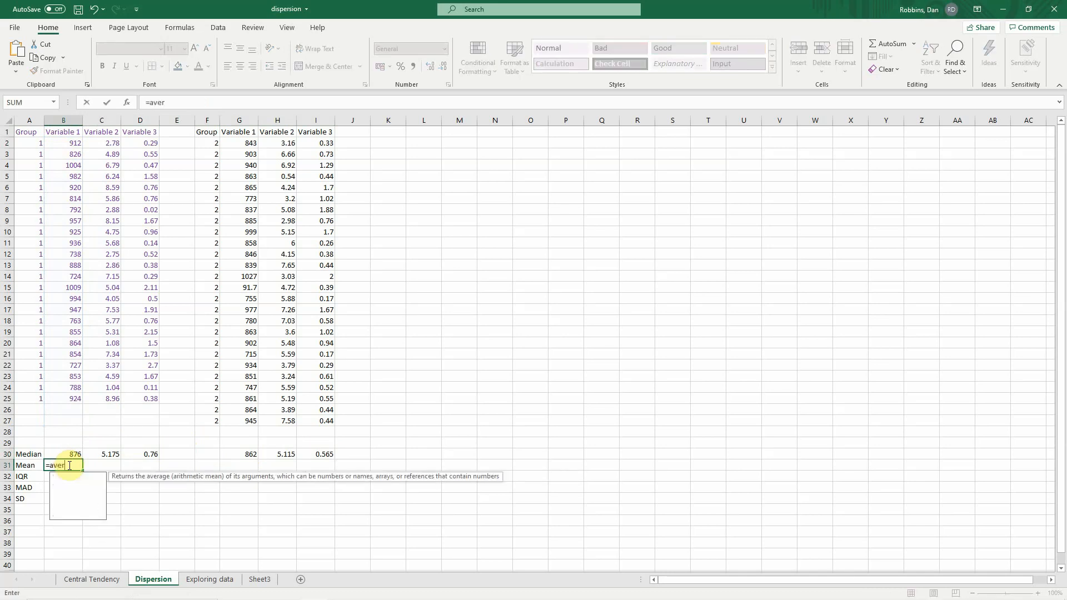
type("age(")
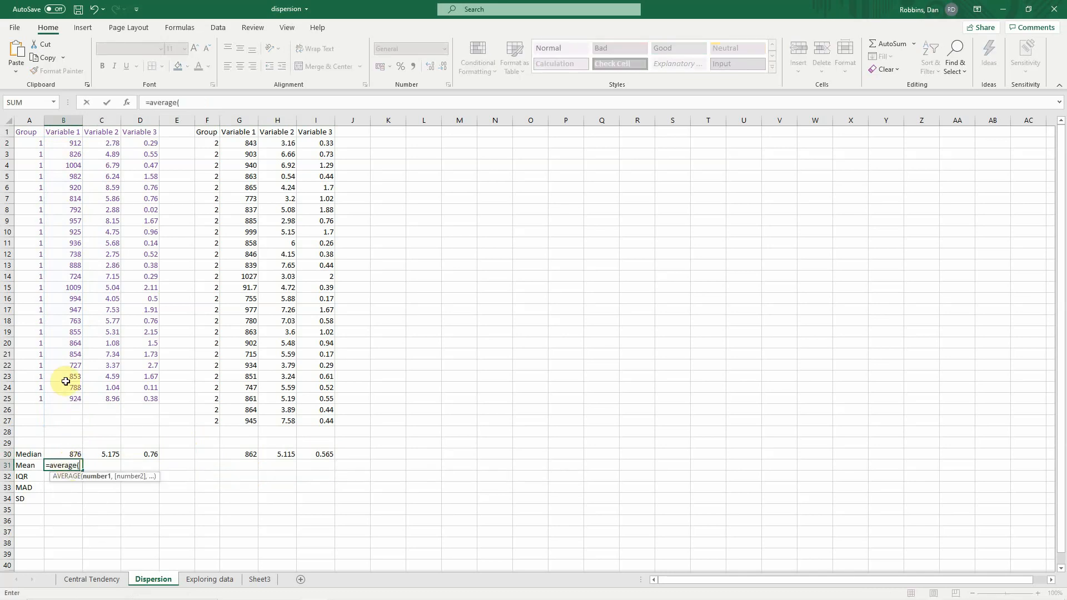
left_click(70, 399)
left_click_drag(70, 399, 71, 145)
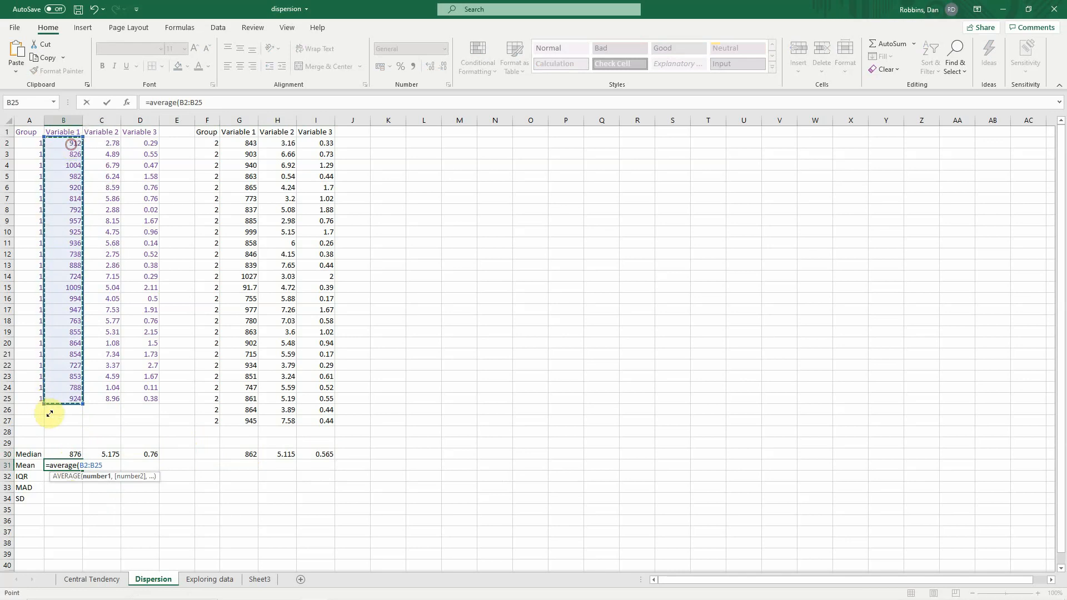
left_click_drag(52, 417, 71, 143)
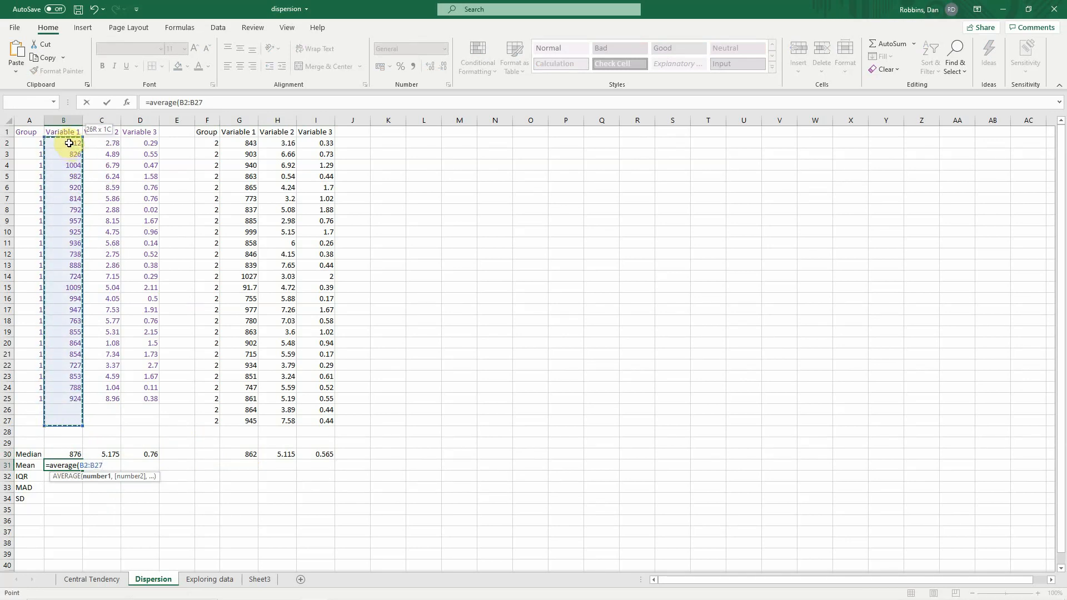
key("Return")
Reduce the mean in B31 to two decimal places.
left_click(74, 465)
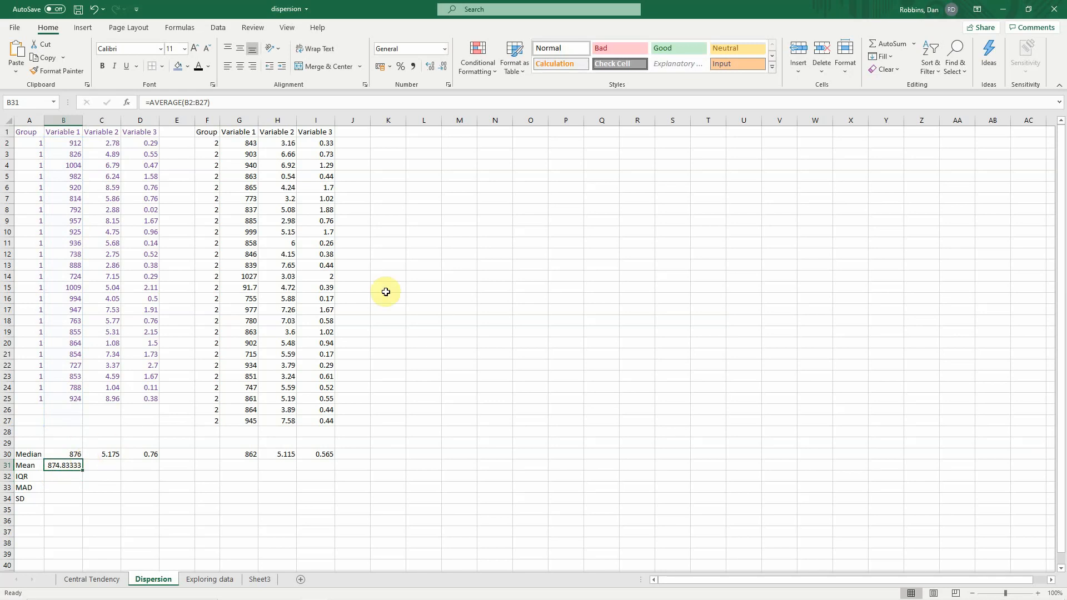
left_click(443, 66)
left_click(443, 66)
left_click(443, 66)
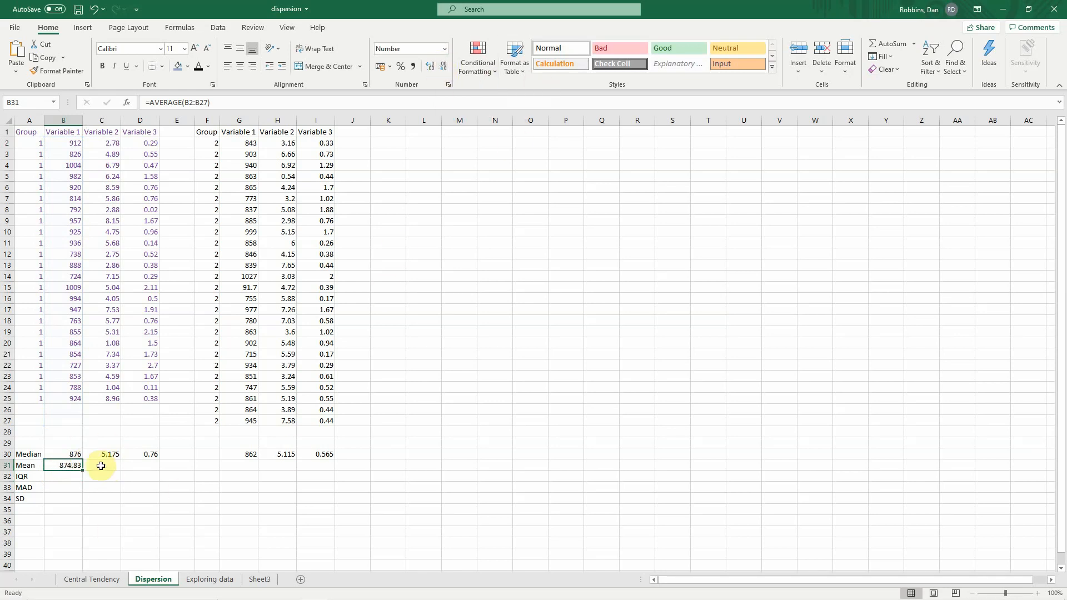
Fill the mean formula from B31 across to I31 and clear the unneeded results in E31:F31.
left_click_drag(83, 471, 335, 469)
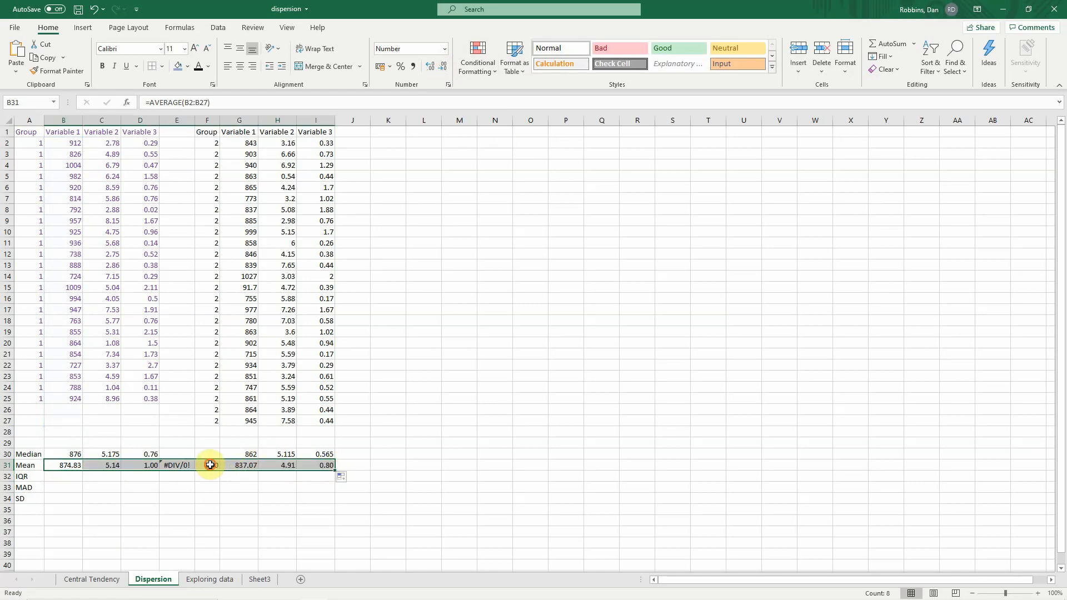
left_click_drag(210, 465, 182, 464)
key("Delete")
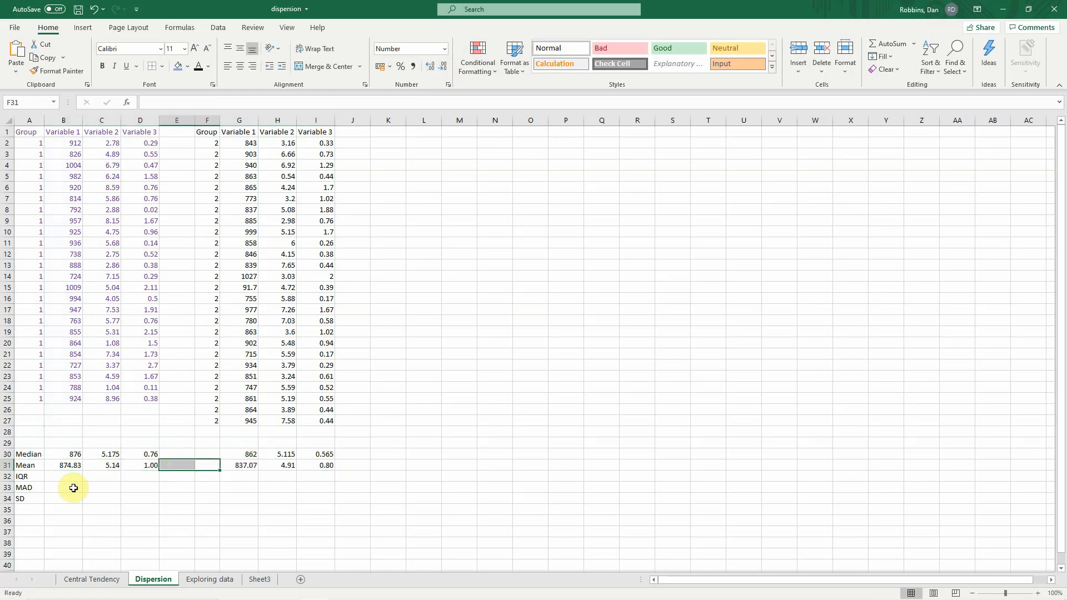
Calculate the IQR of group 1's Variable 1 in B32 with =QUARTILE(B2:B27,3)-QUARTILE(B2:B27,1).
left_click(59, 478)
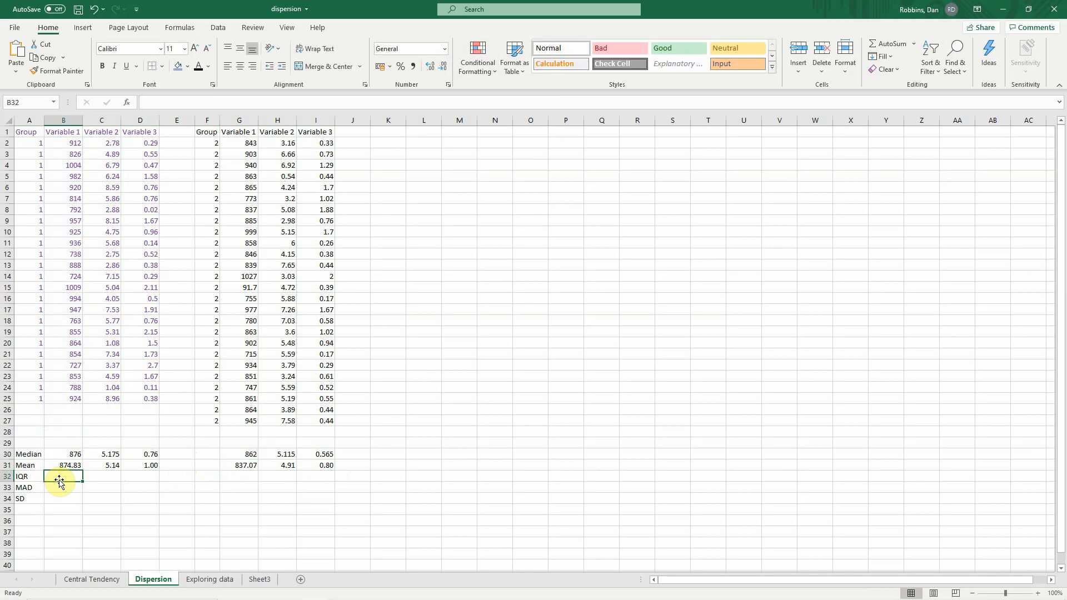
type("=quart")
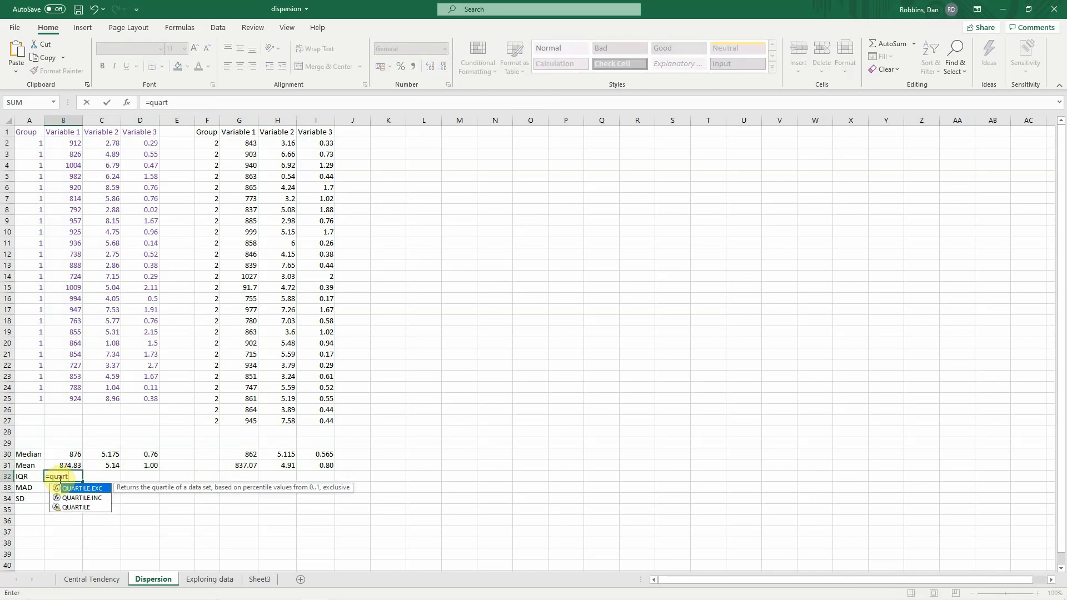
type("ile(")
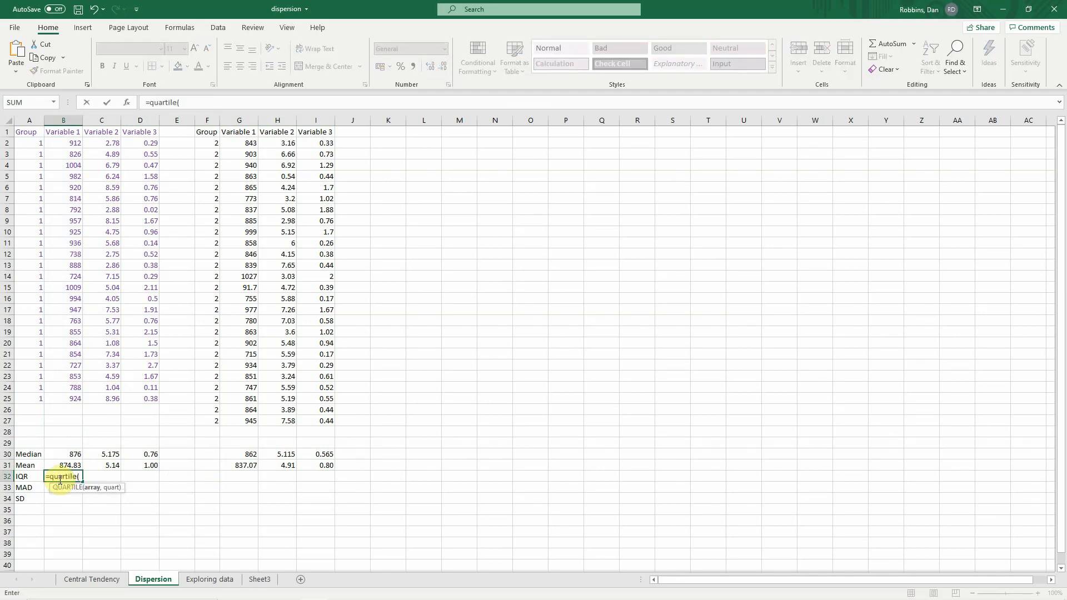
left_click_drag(66, 420, 76, 143)
type(",")
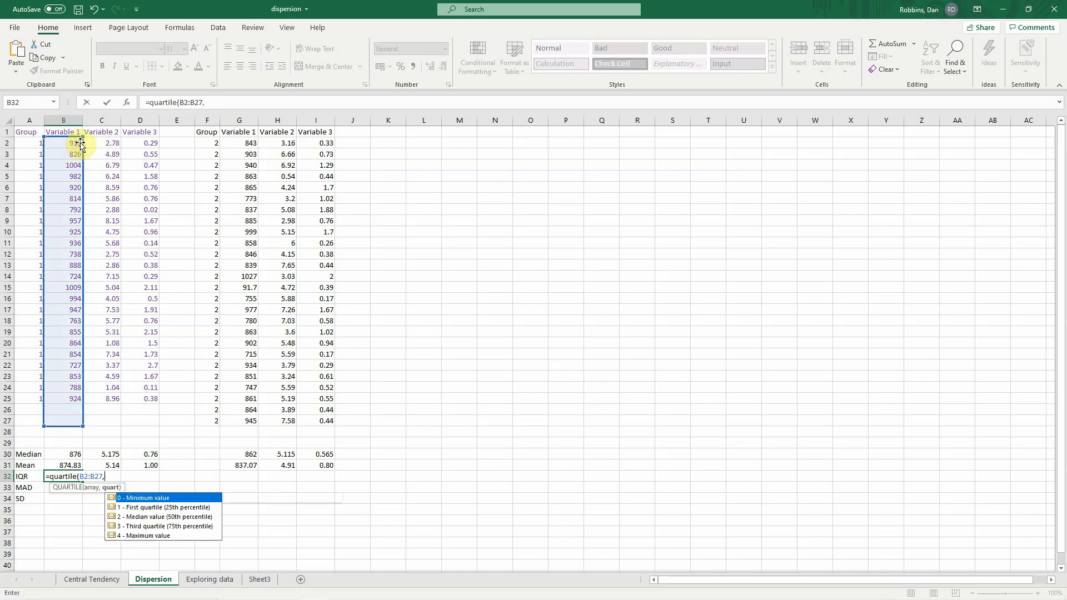
type("3")
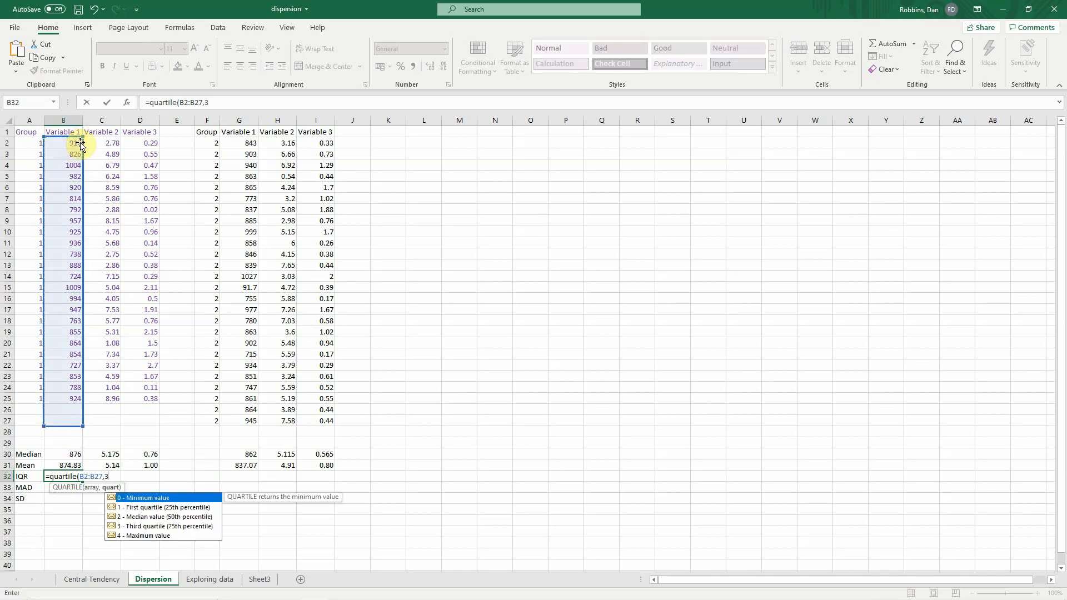
type(")")
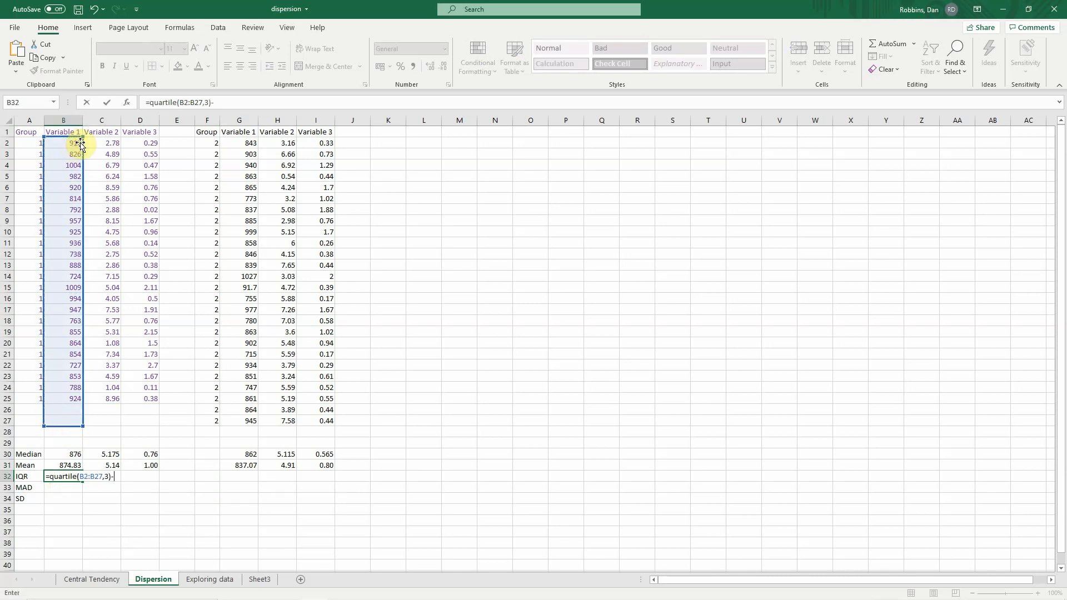
type("-quart")
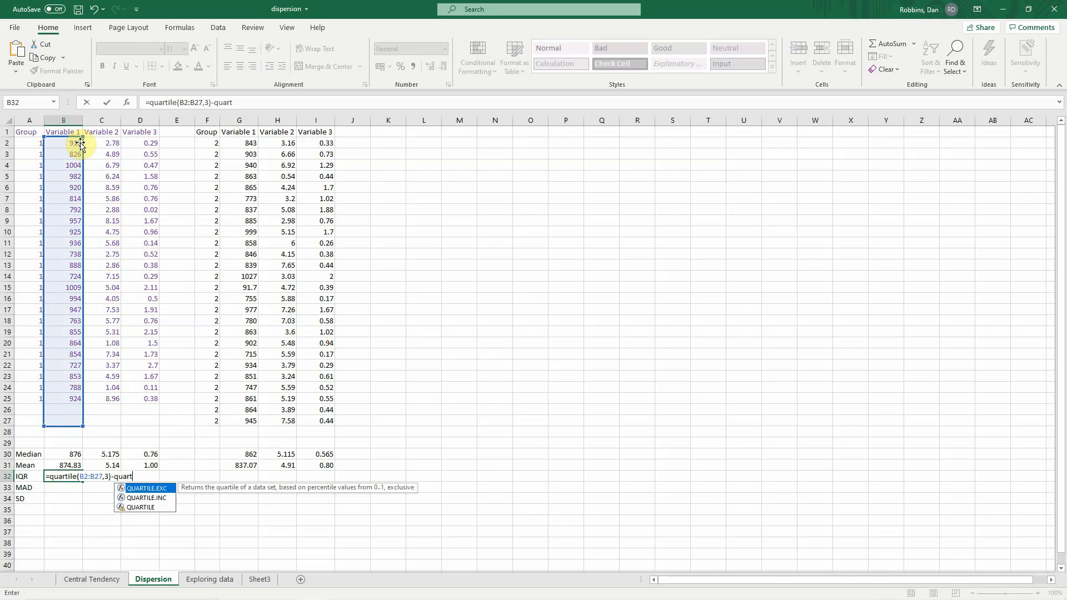
type("ile(")
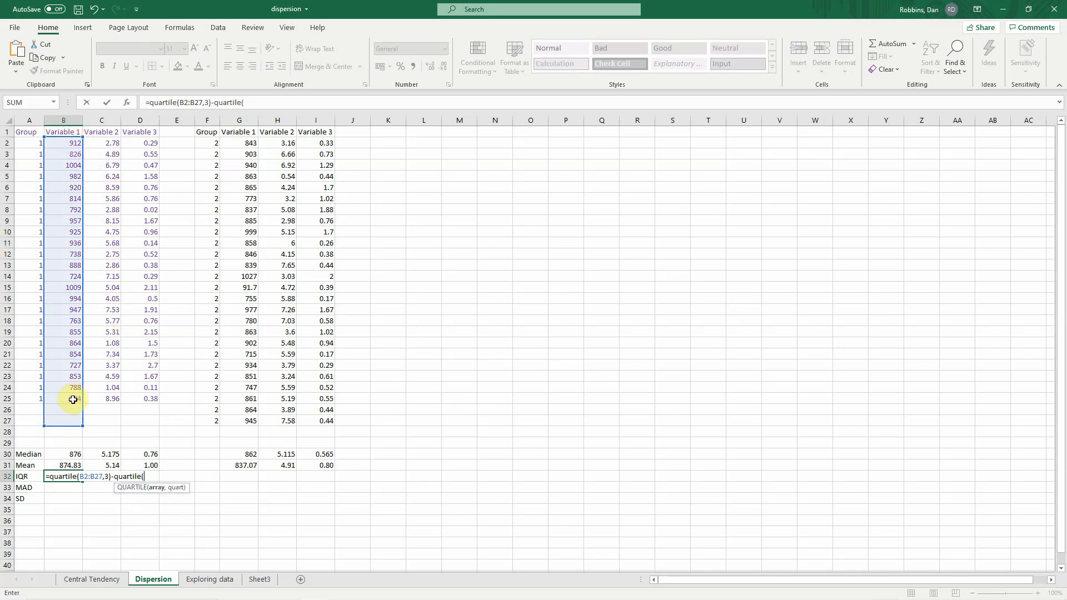
left_click_drag(70, 419, 71, 143)
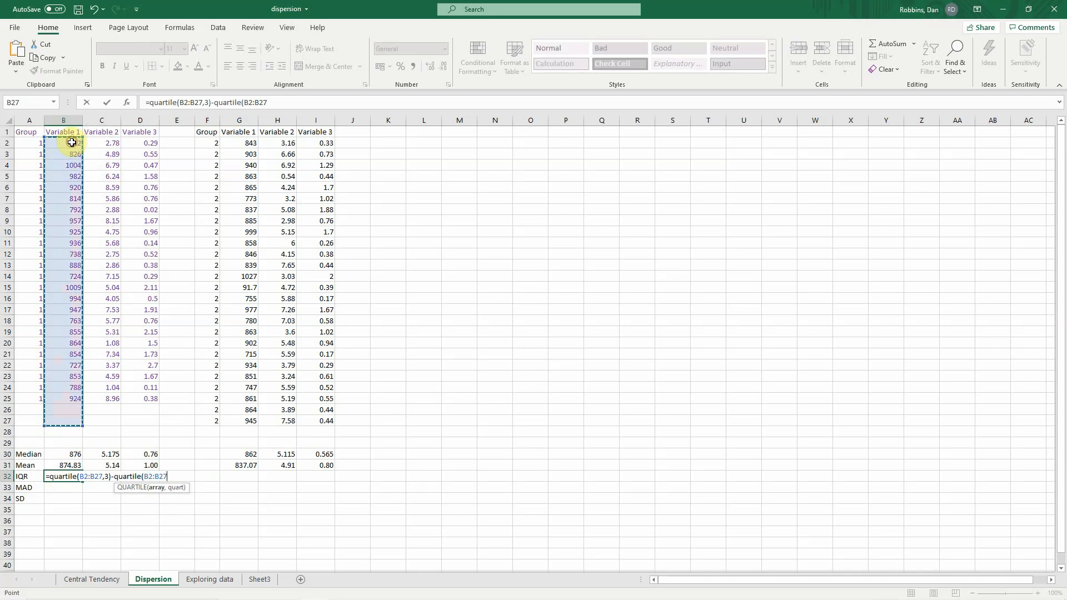
type(",1")
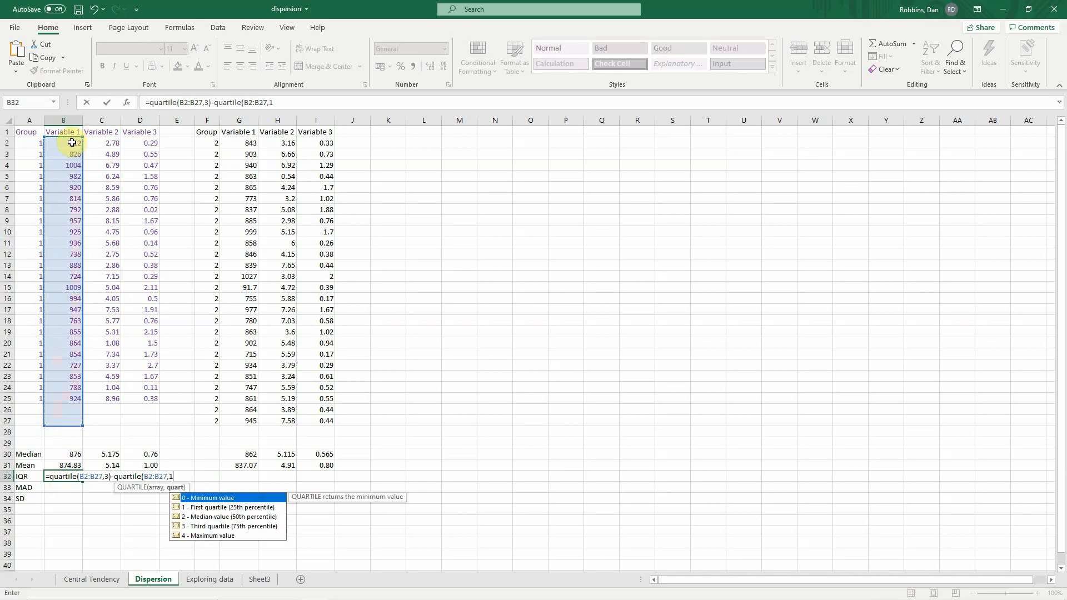
type(")")
key("Return")
Fill the IQR formula from B32 across to I32 and clear the unneeded results in E32:F32.
key("Up")
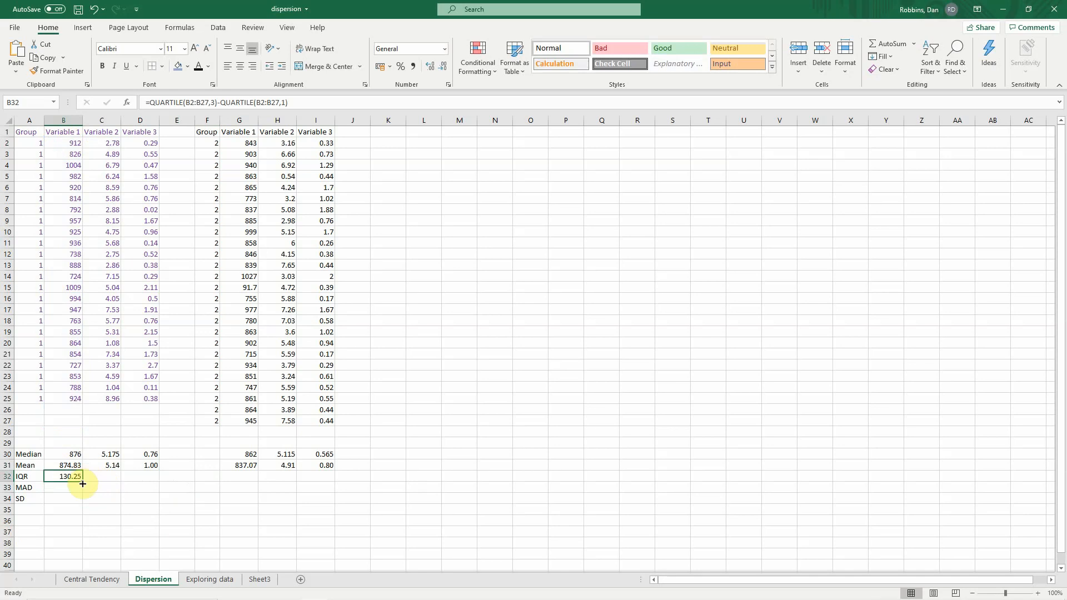
left_click_drag(83, 481, 327, 471)
left_click_drag(214, 476, 182, 476)
key("Delete")
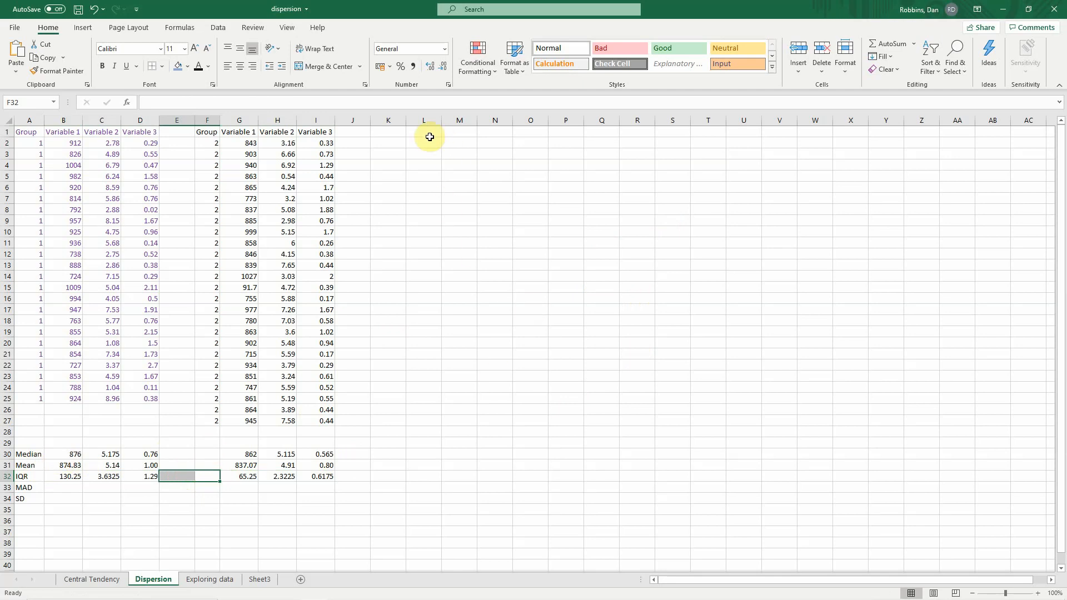
Calculate in L2 the absolute deviation of group 2's first Variable 3 value from its median with =ABS(I2-$I$30).
left_click(422, 145)
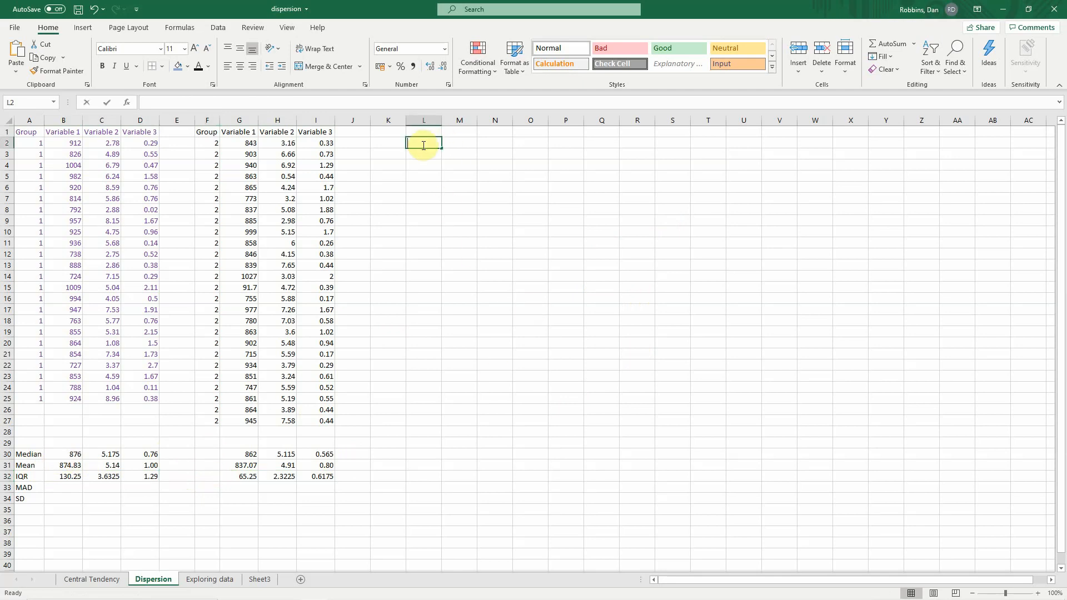
type("=abs")
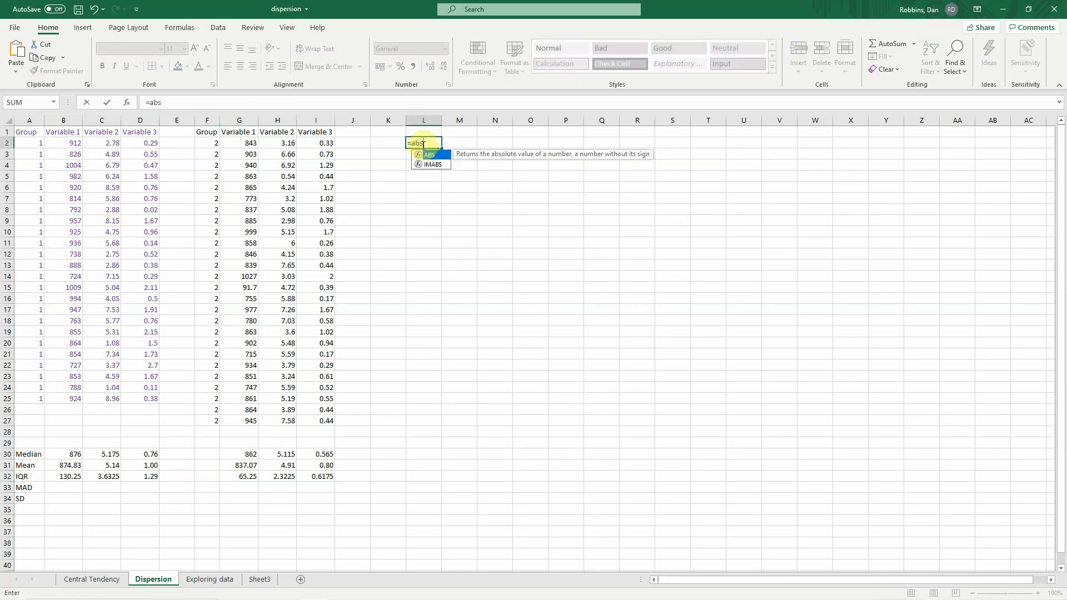
type("(")
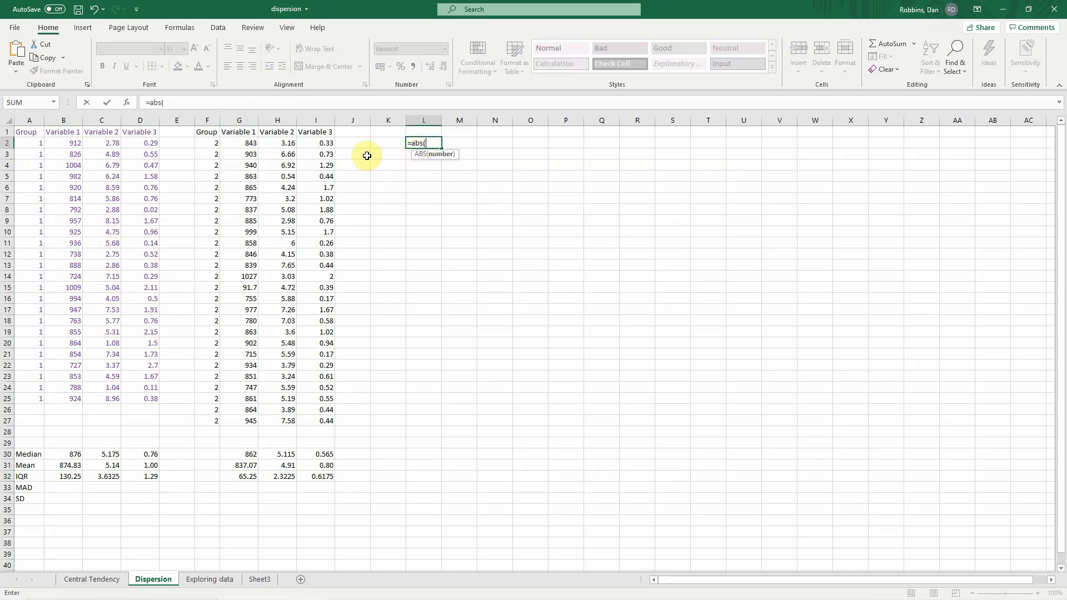
left_click(317, 142)
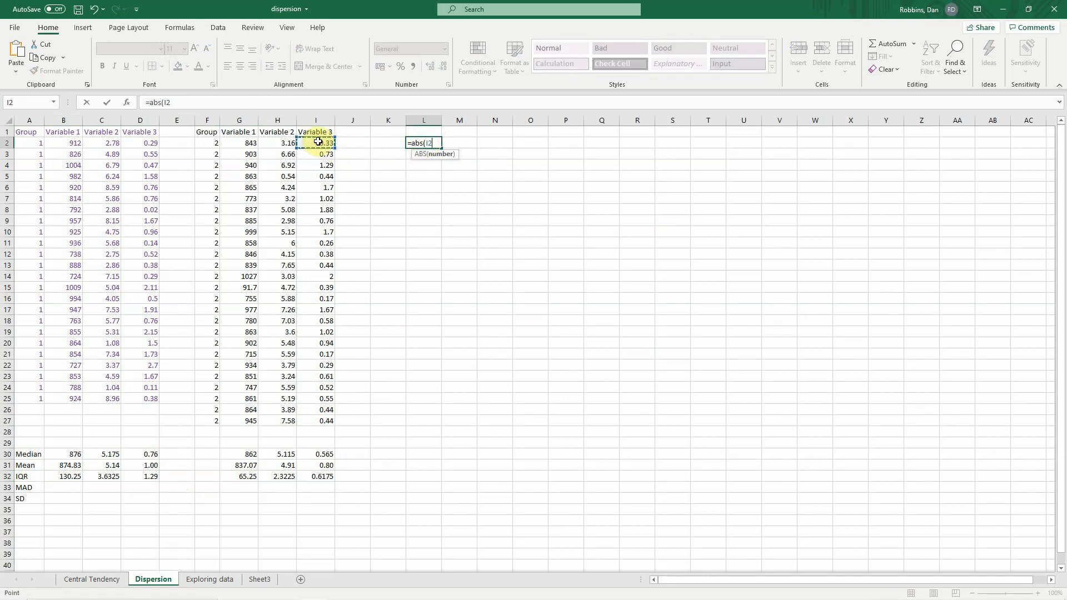
type("-")
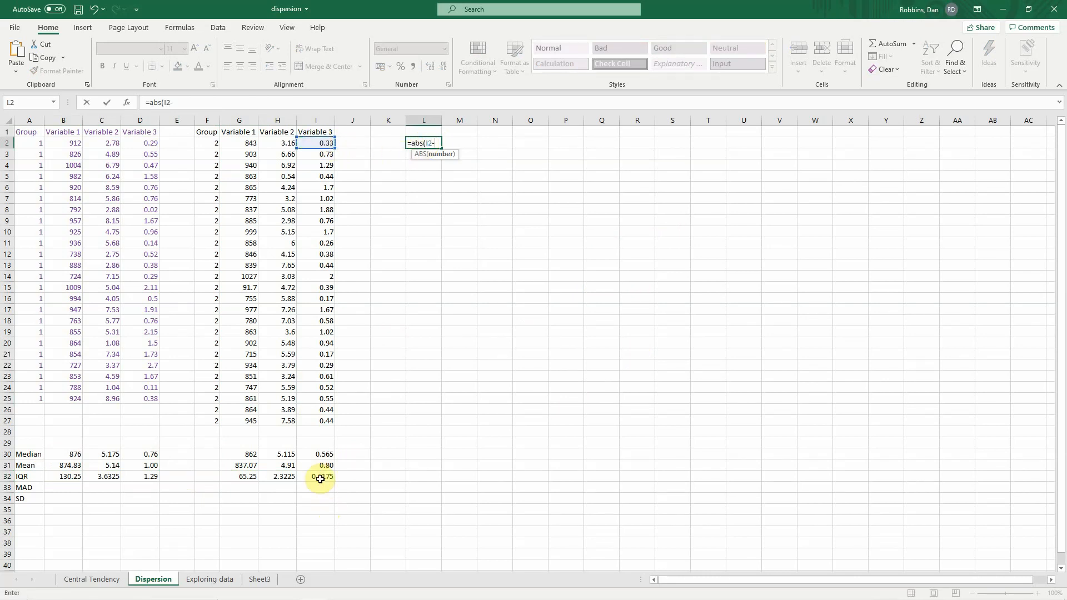
left_click(319, 453)
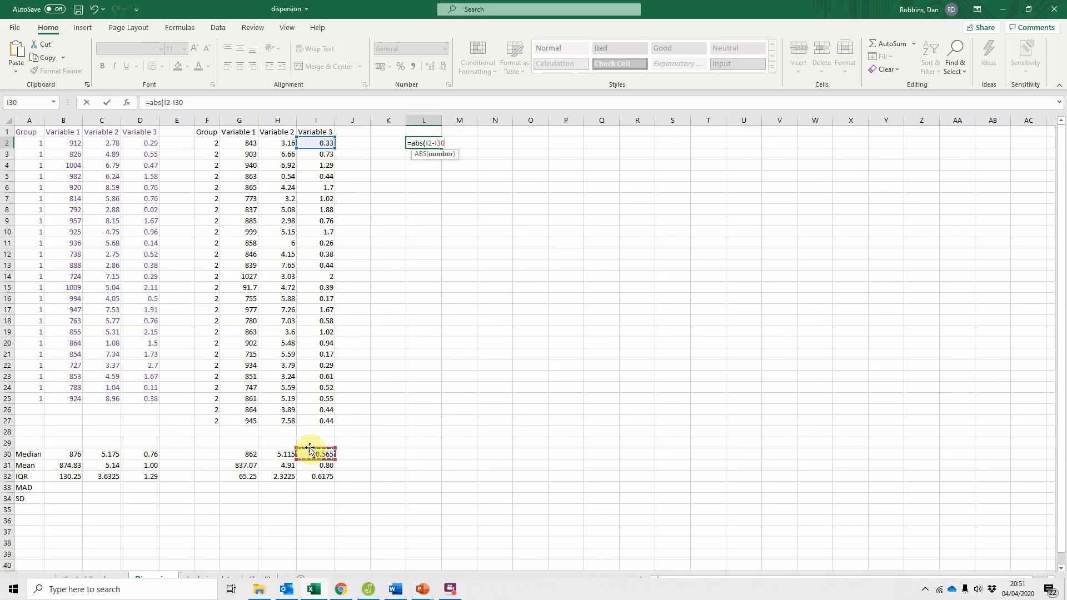
left_click(185, 102)
key("F4")
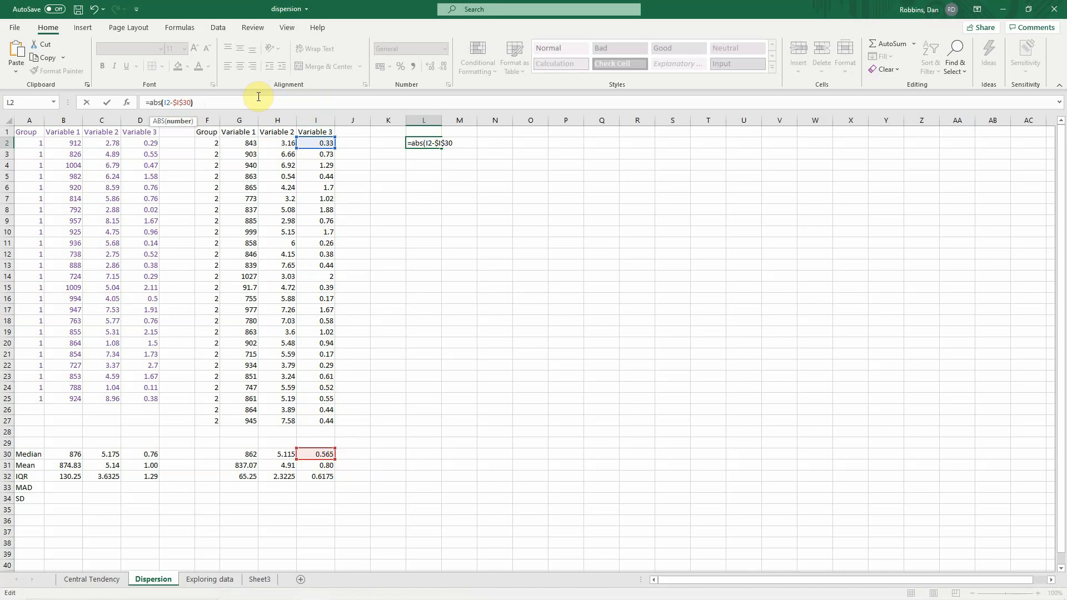
key("Return")
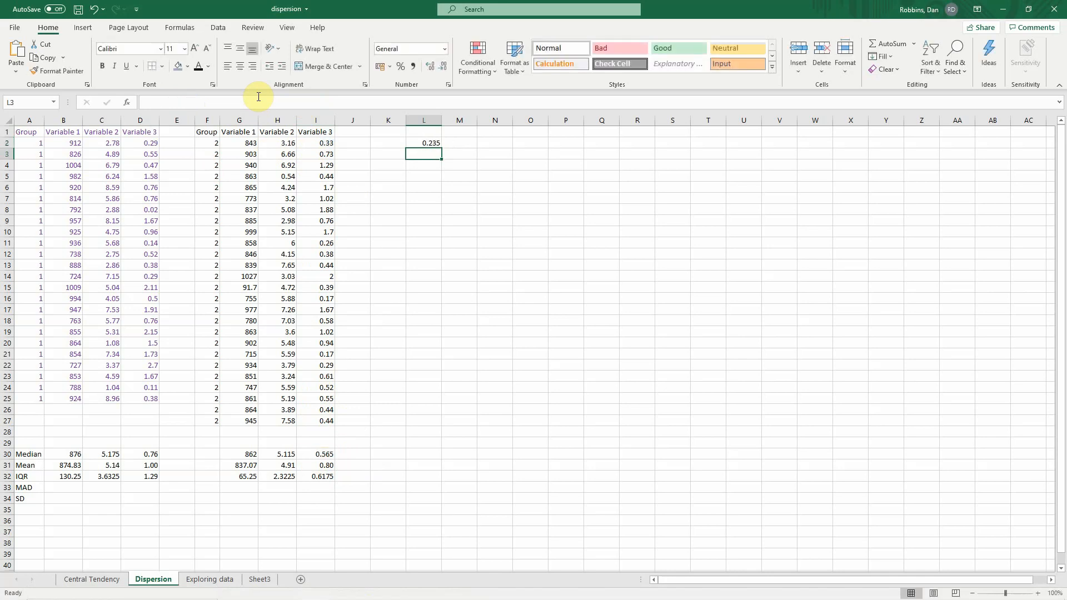
Fill the absolute deviation formula from L2 down to L27 and check the cell references in the last row.
left_click(428, 143)
left_click_drag(441, 148, 424, 423)
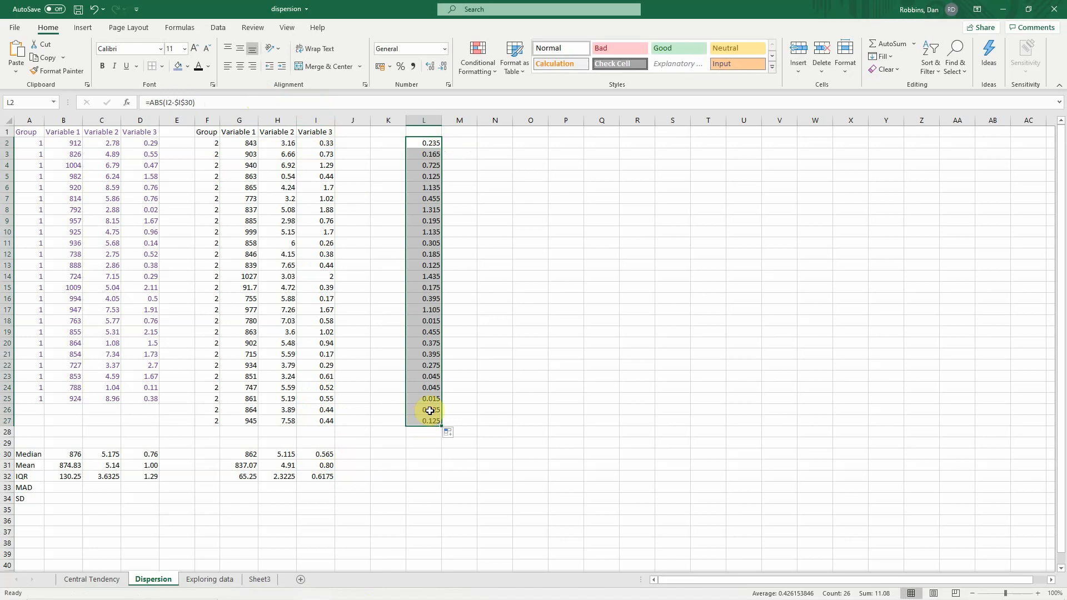
key("Return")
left_click(429, 421)
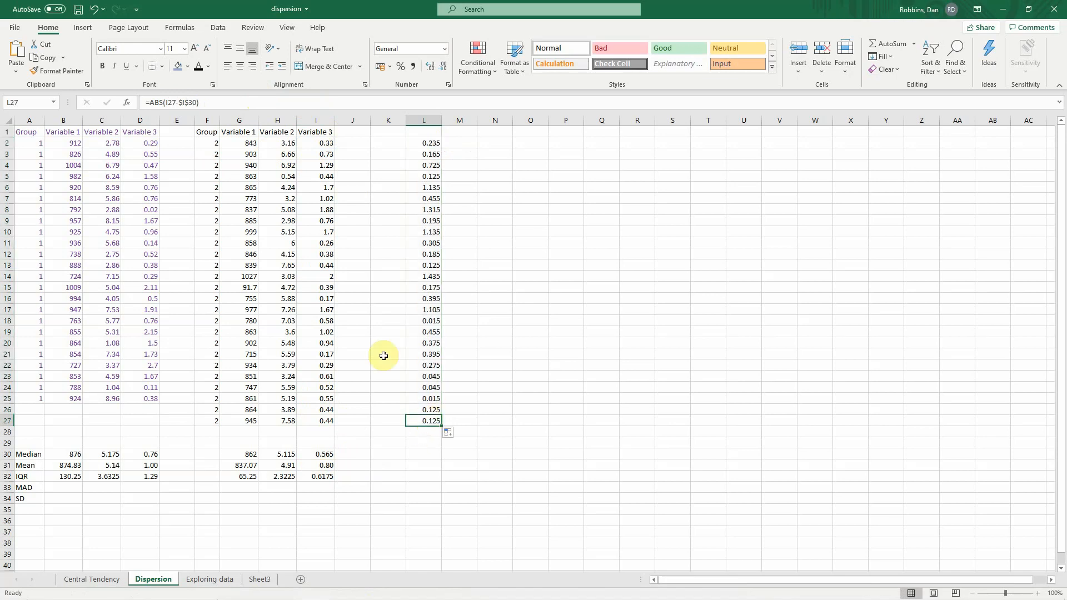
left_click(269, 102)
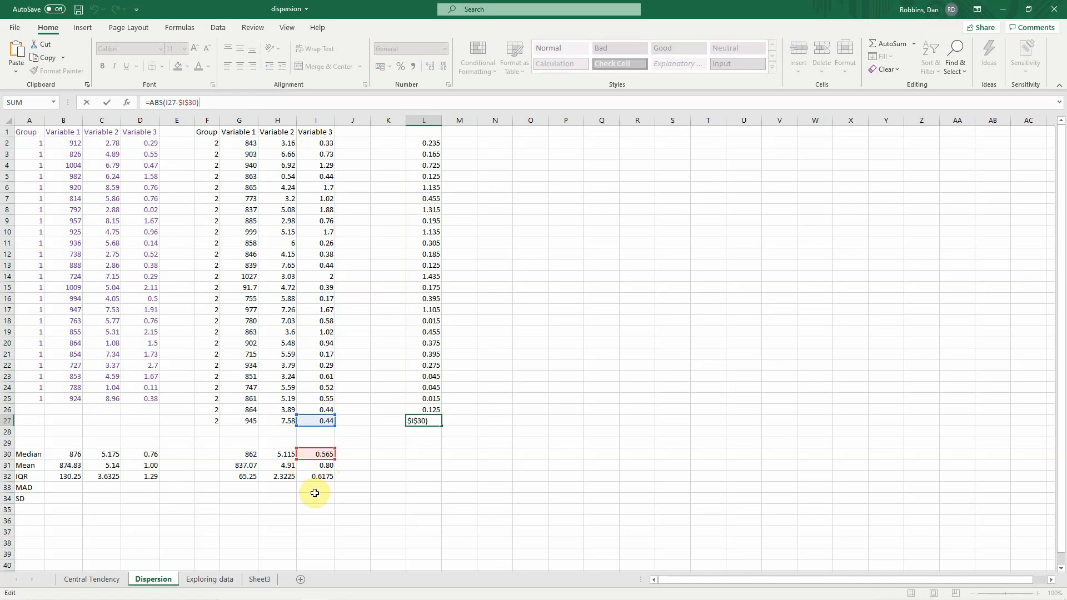
key("ctrl+Return")
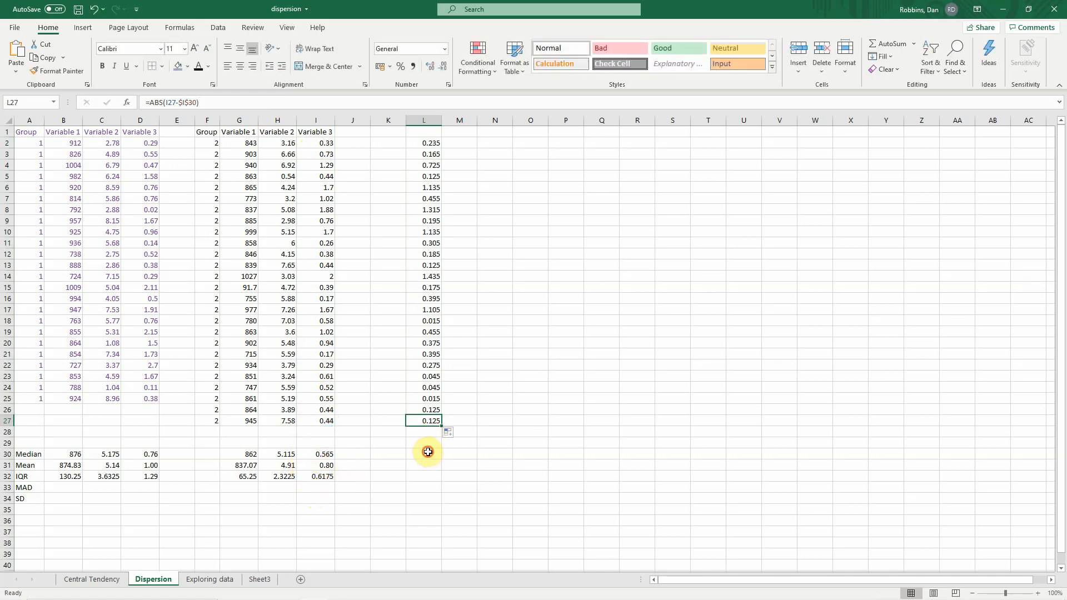
Calculate the median of the absolute deviations in L30 with =MEDIAN(L2:L27).
left_click(428, 453)
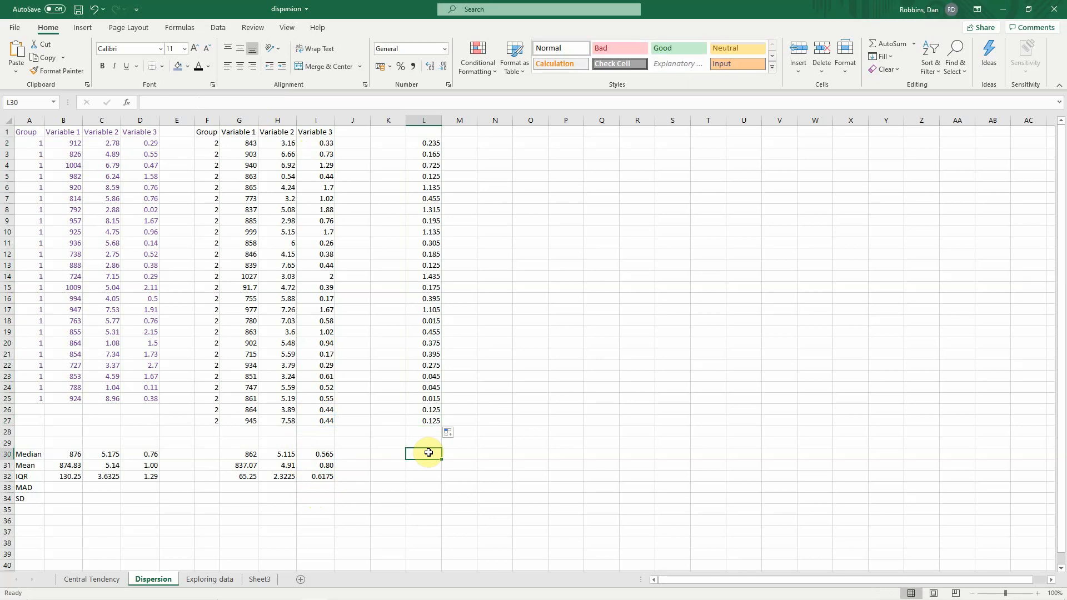
type("=me")
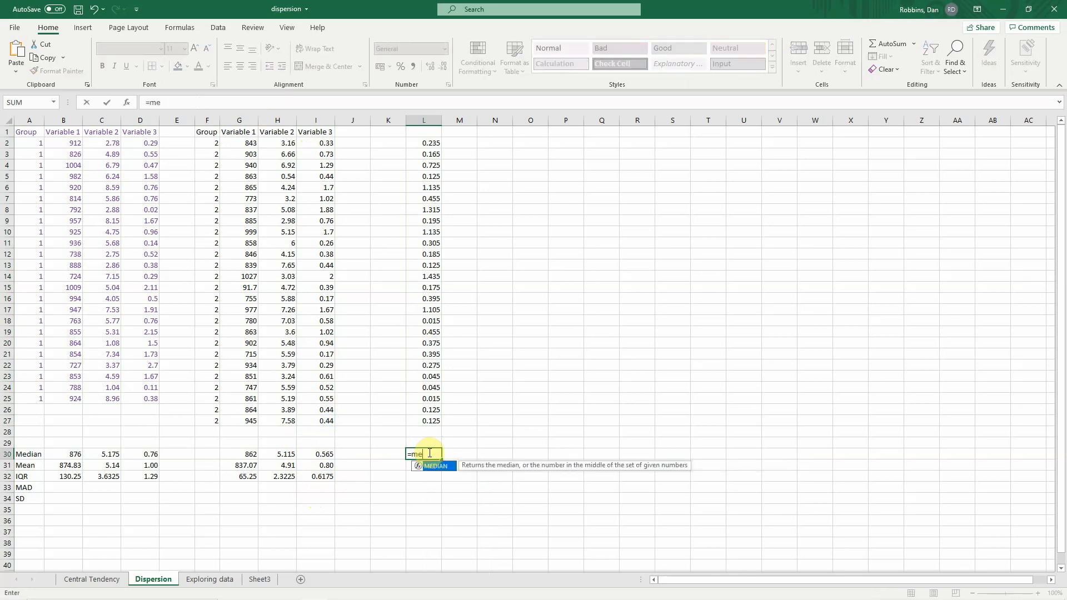
type("dian(")
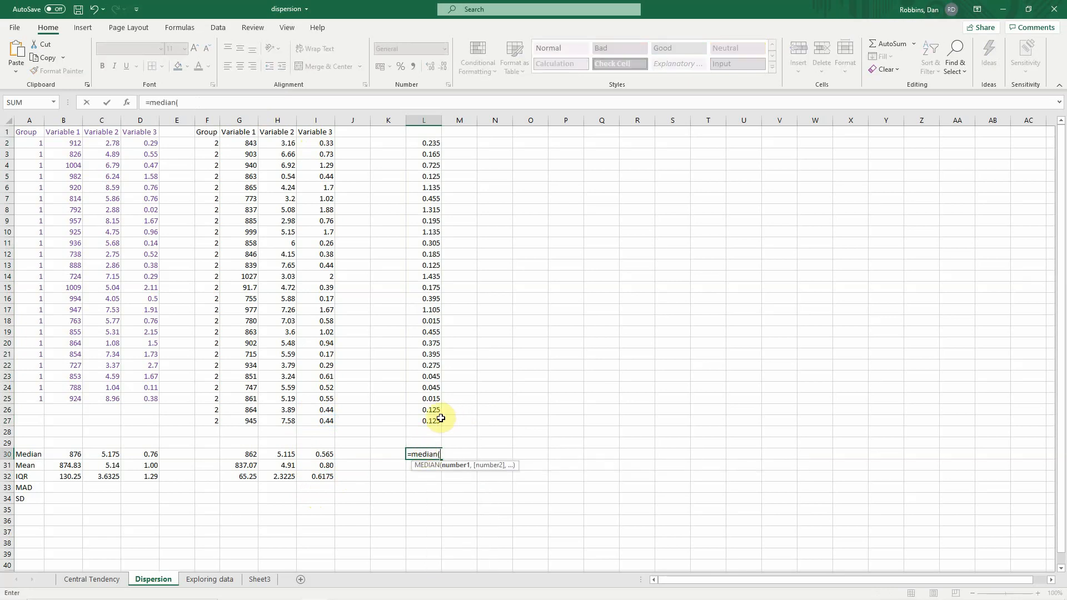
left_click_drag(440, 418, 432, 140)
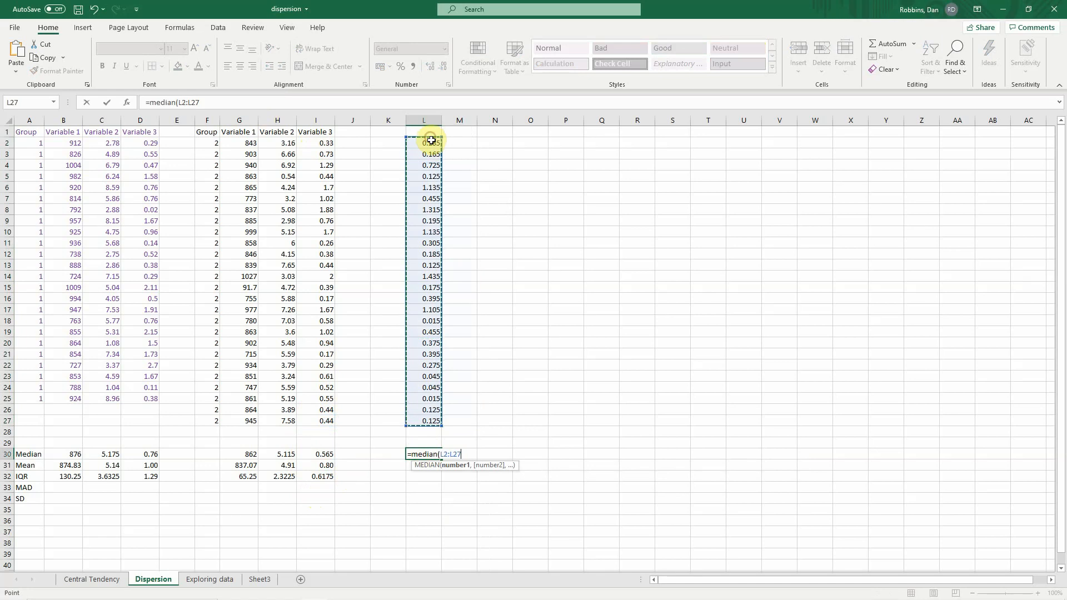
type(")")
key("Return")
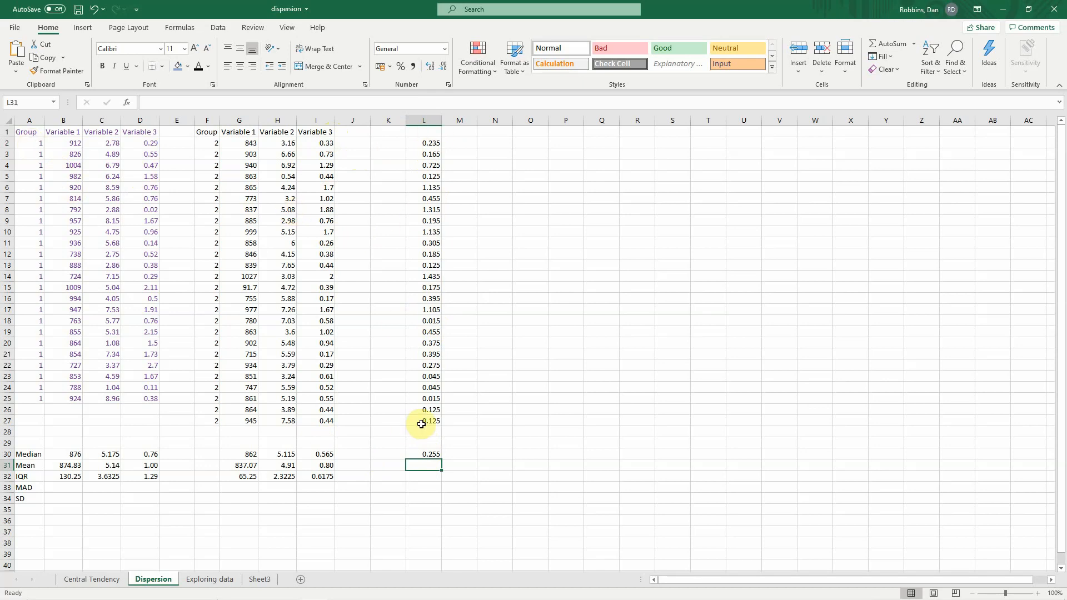
Calculate group 2's Variable 3 MAD in I33 with the array formula =MEDIAN(ABS((I2:I27)-MEDIAN(I2:I27))).
left_click(321, 488)
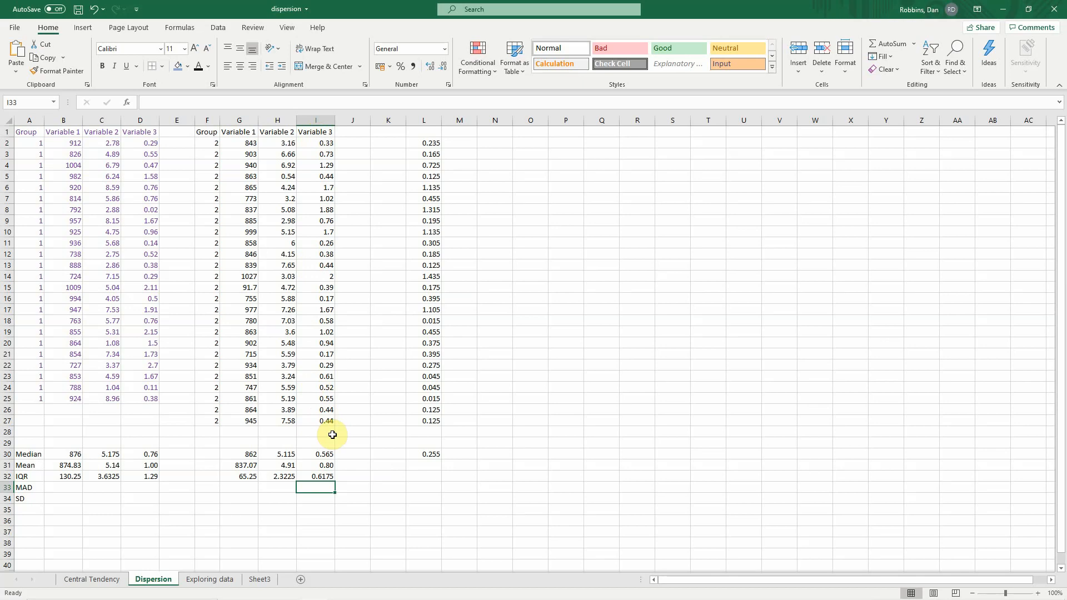
type("=")
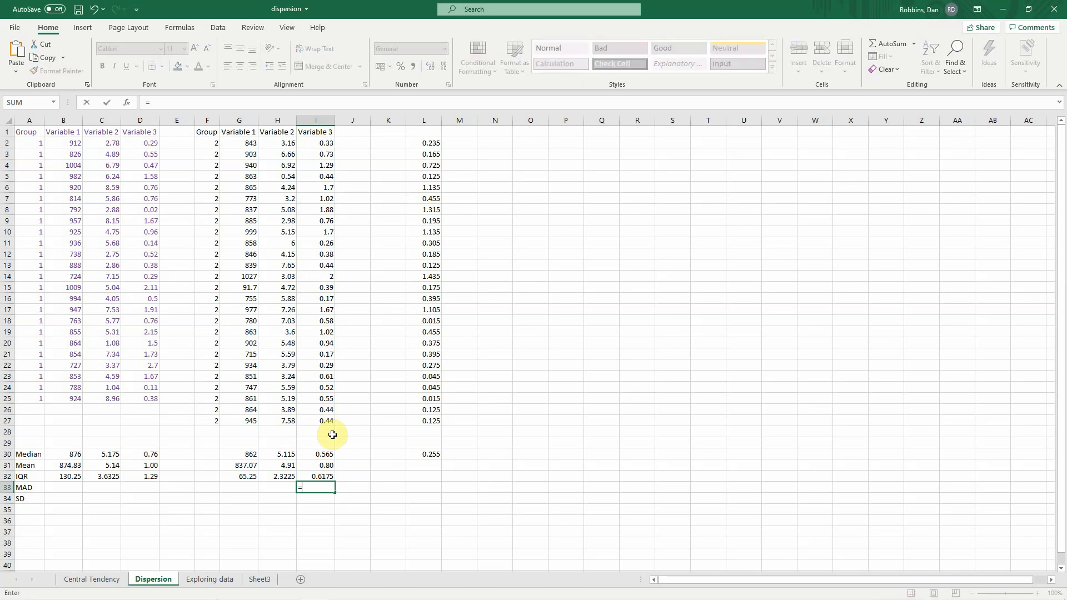
type("median")
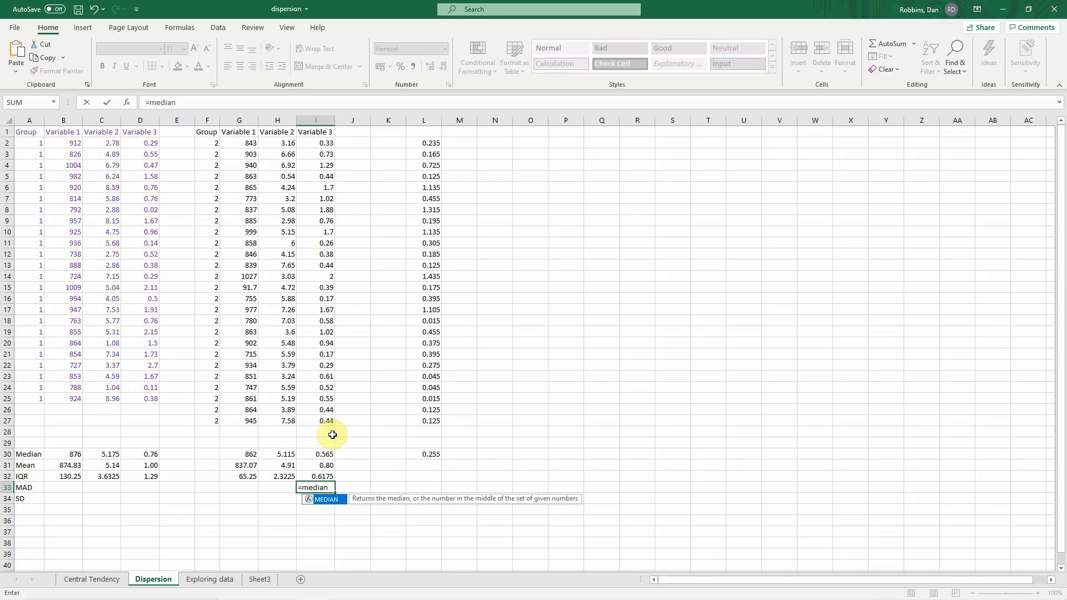
type("(")
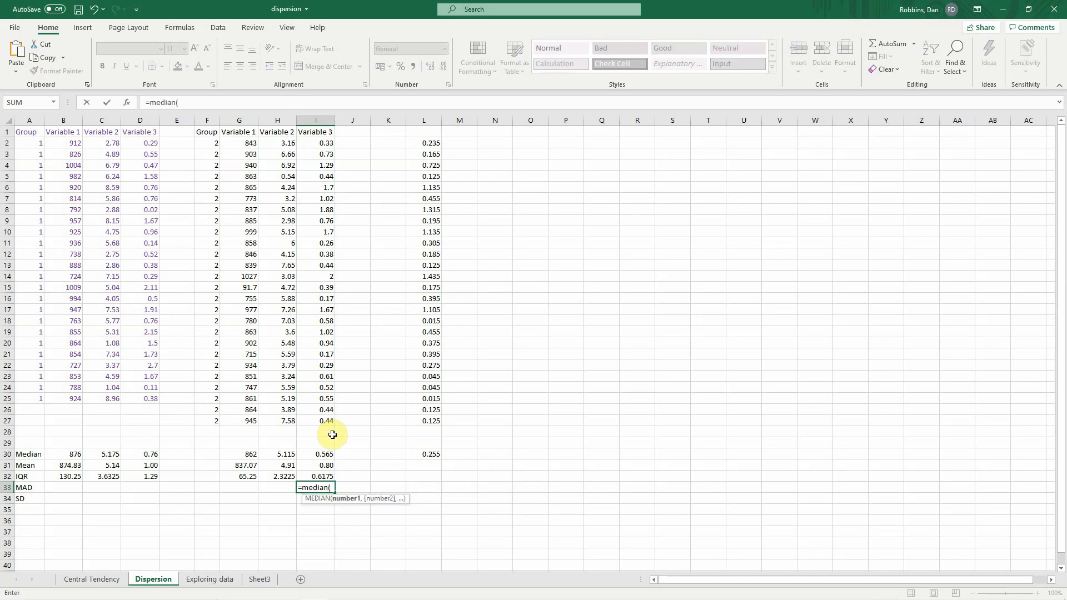
type("abs")
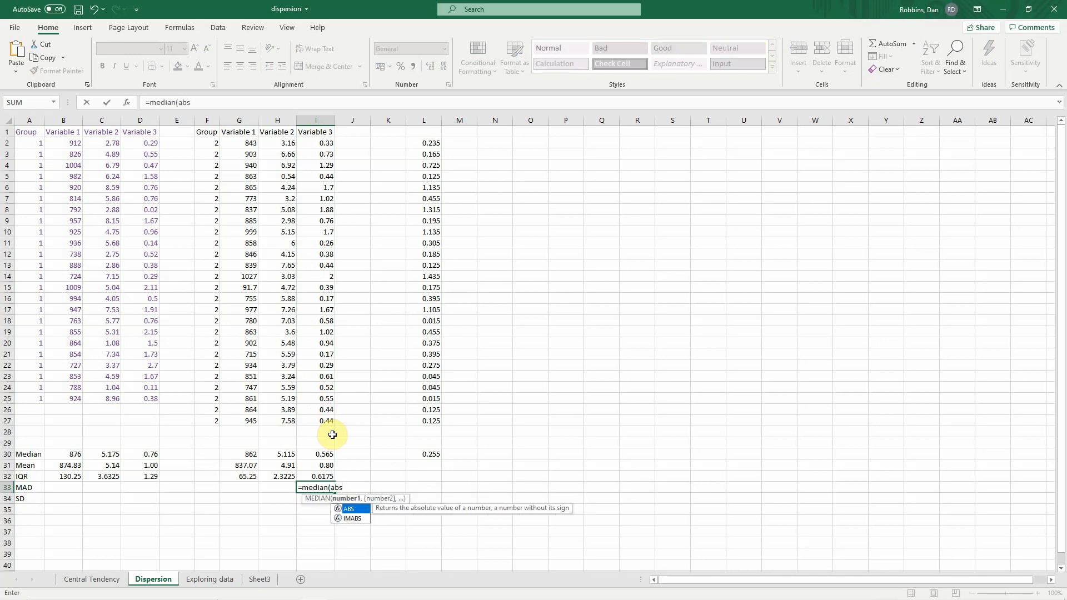
type("((")
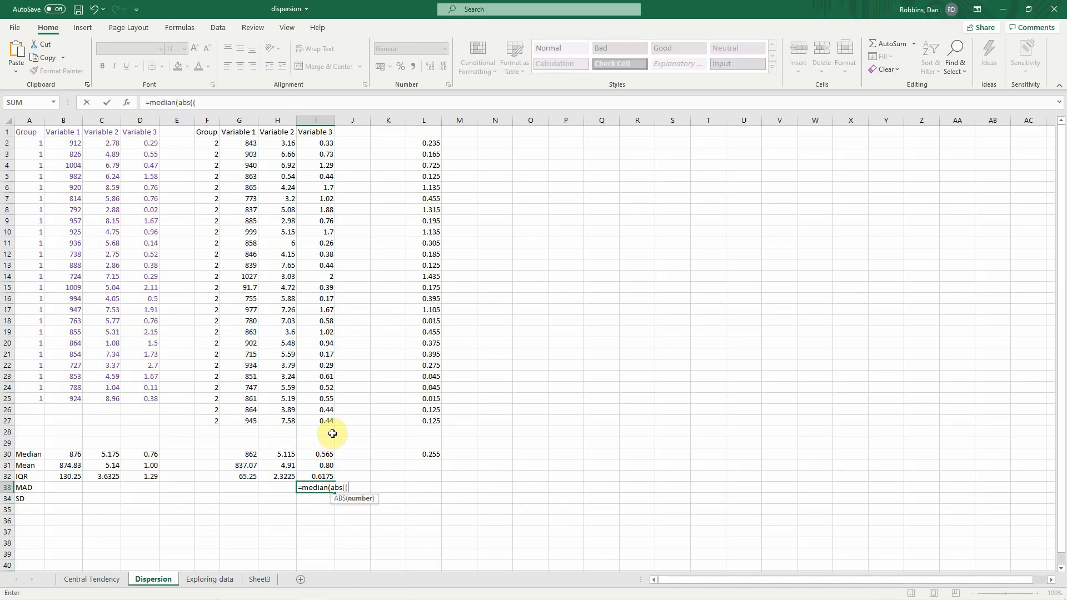
type("(")
left_click_drag(330, 420, 333, 143)
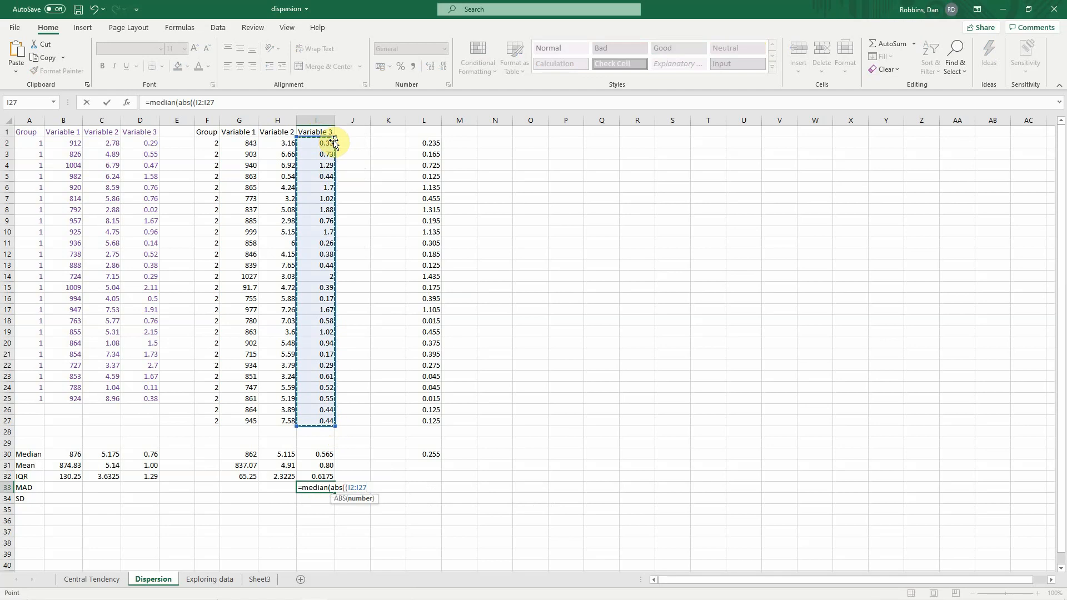
type(")")
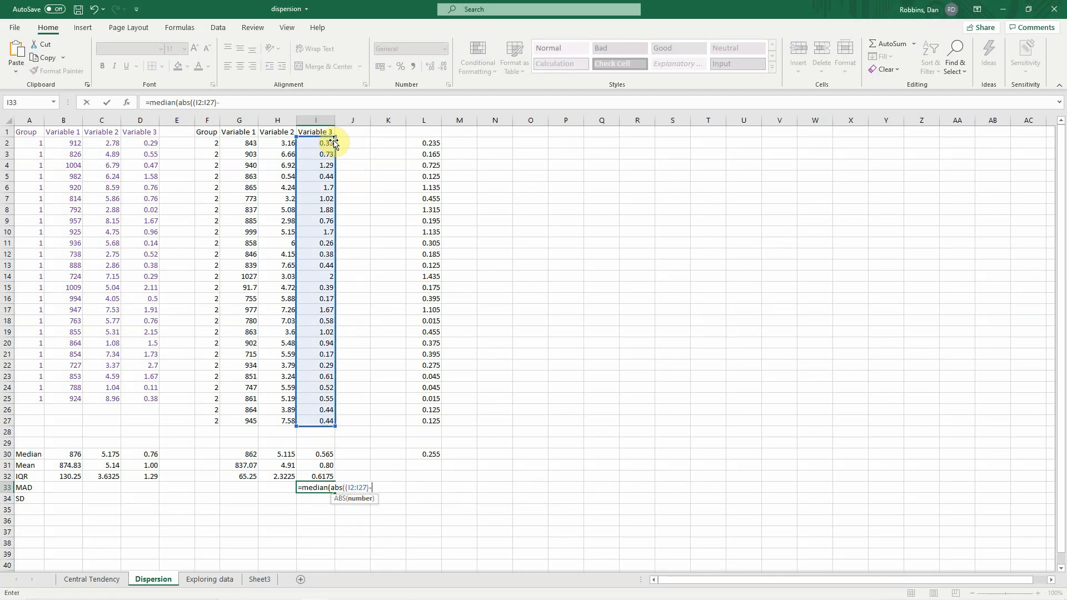
type("-")
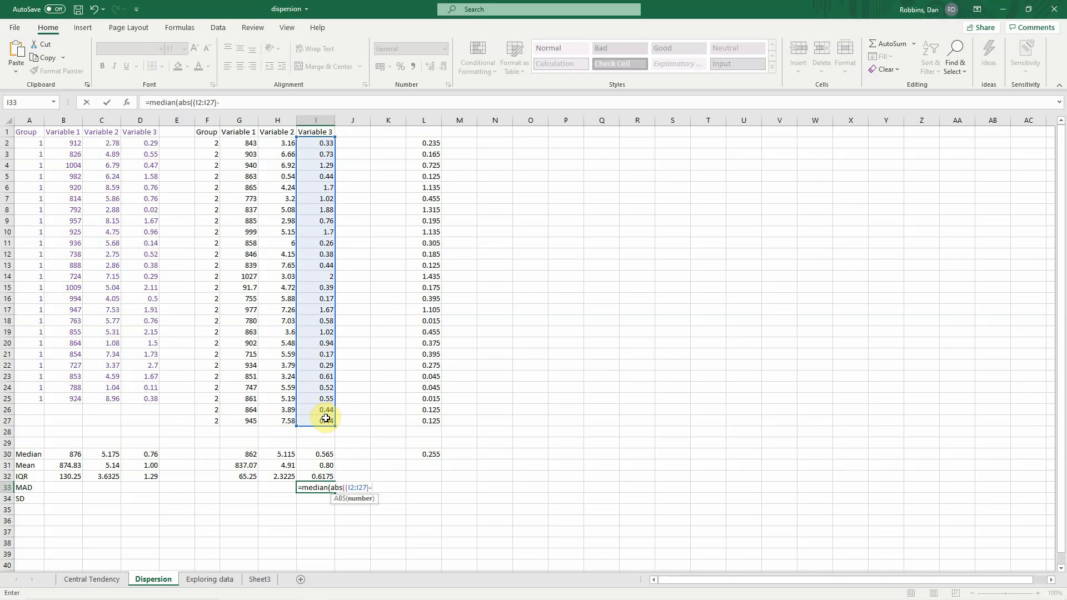
type("median(")
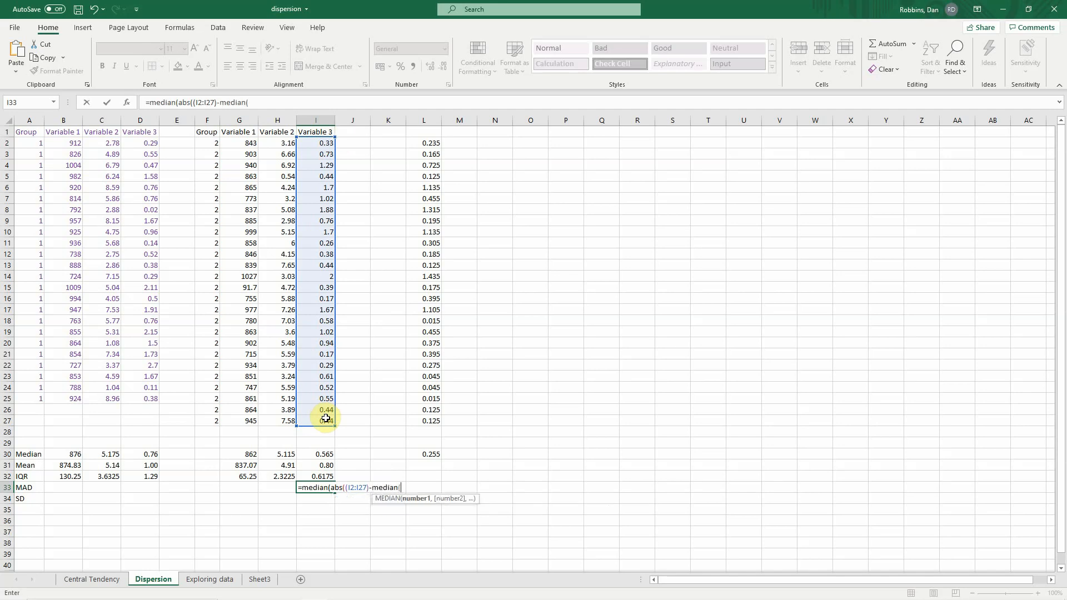
left_click_drag(325, 417, 322, 146)
left_click(306, 103)
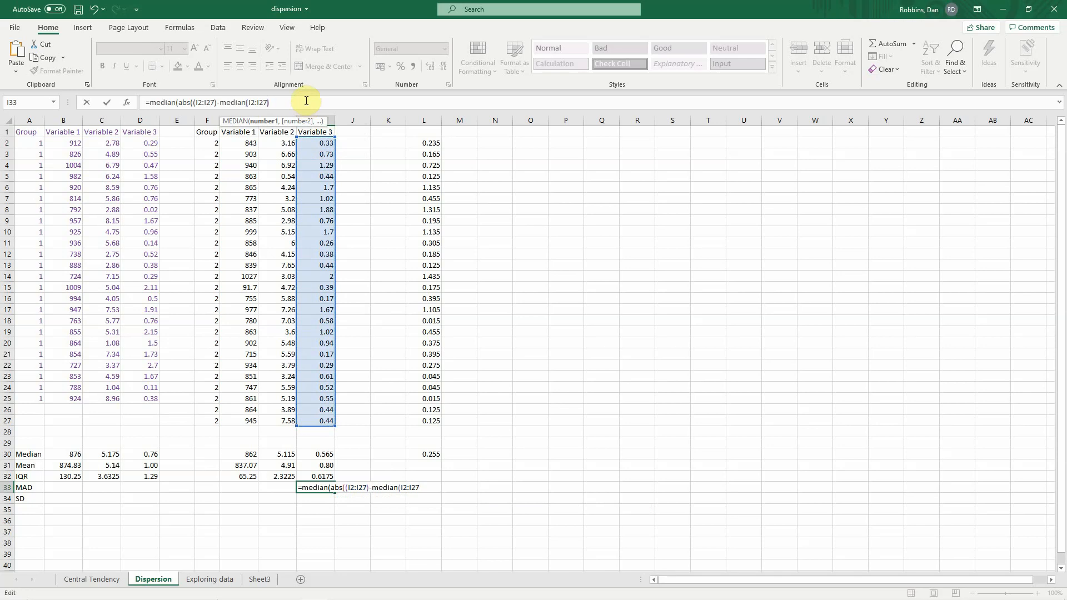
type(")))")
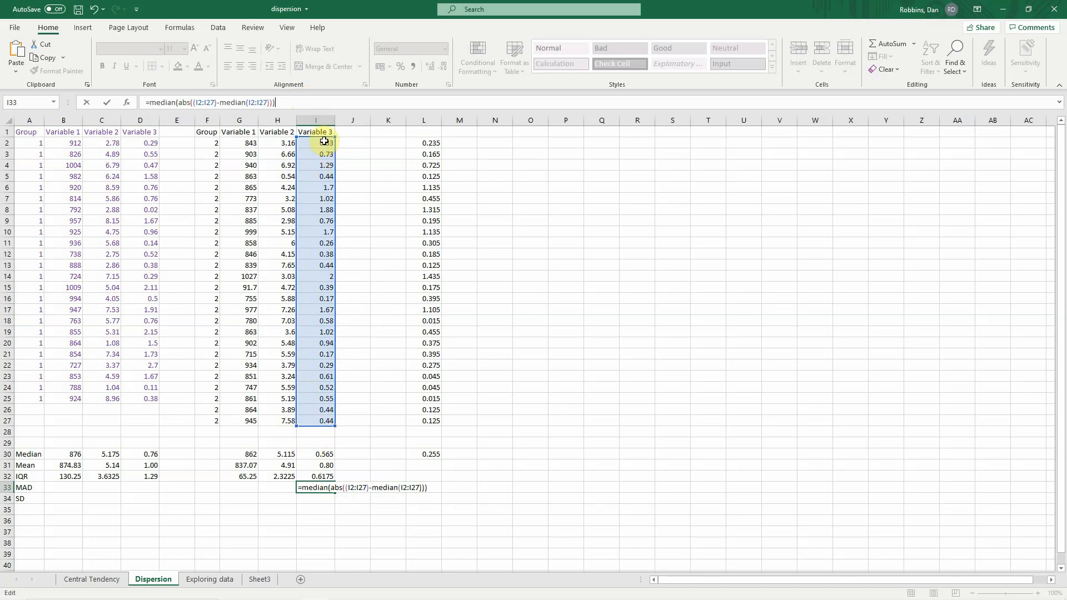
key("ctrl+shift+Return")
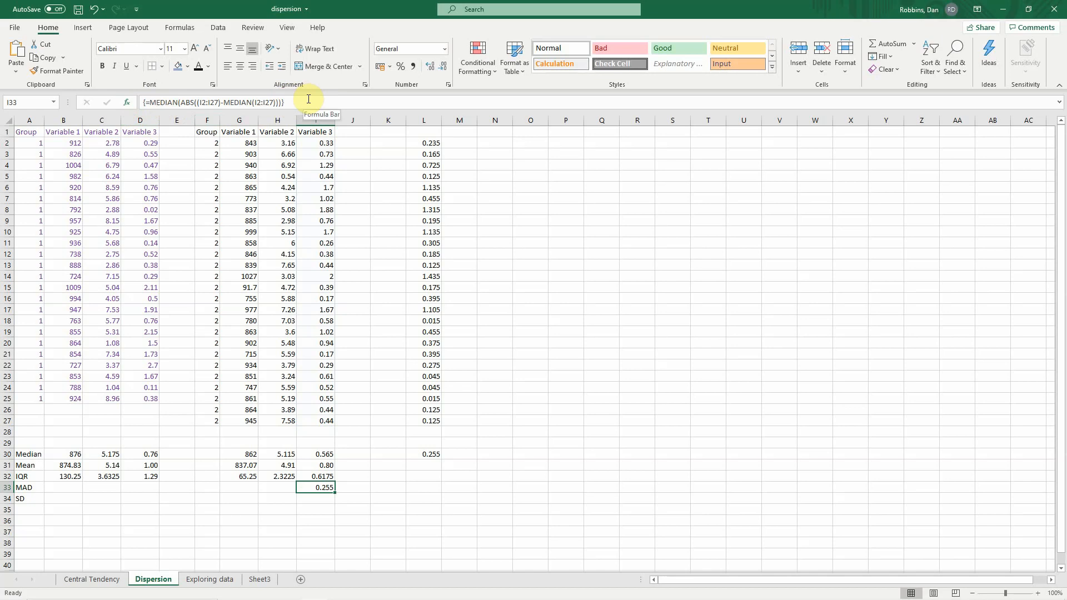
Re-enter the MAD formula in I33 as a regular formula and convert it back to an array formula.
key("Down")
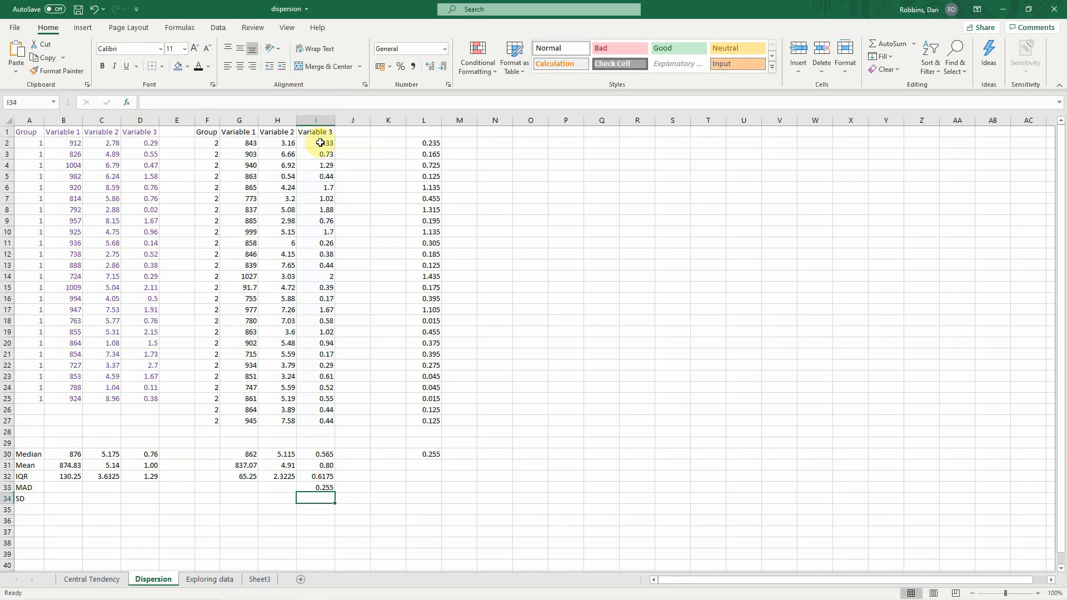
left_click(319, 487)
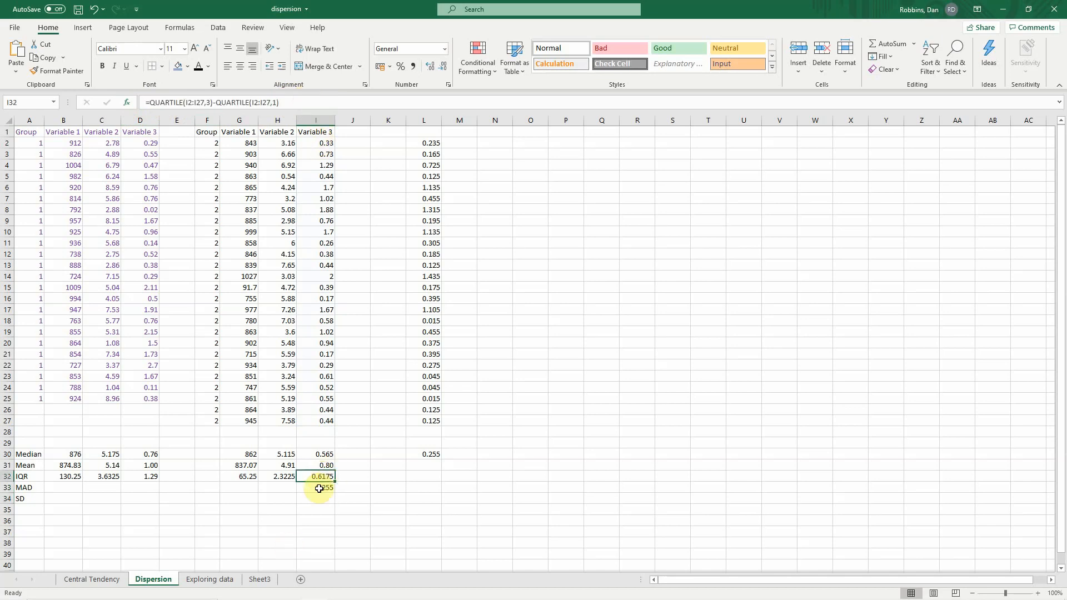
left_click(310, 104)
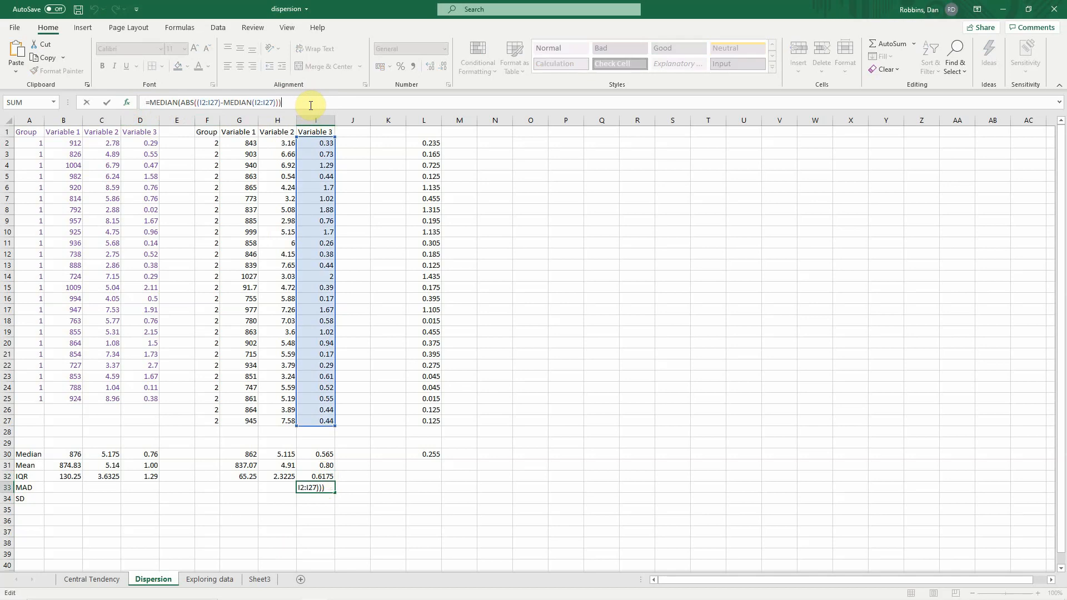
key("ctrl+Return")
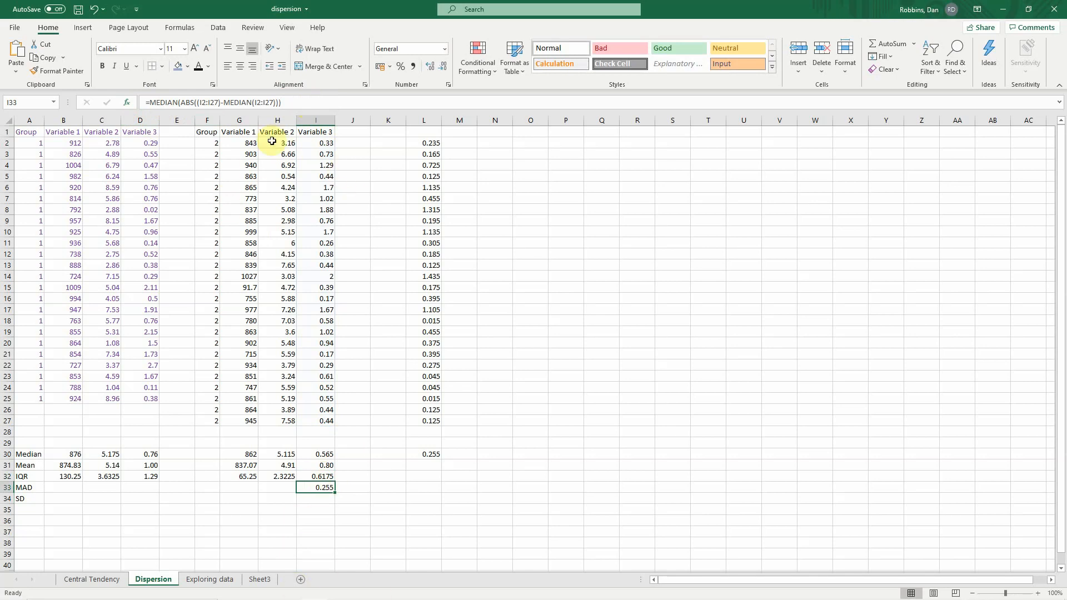
left_click(301, 105)
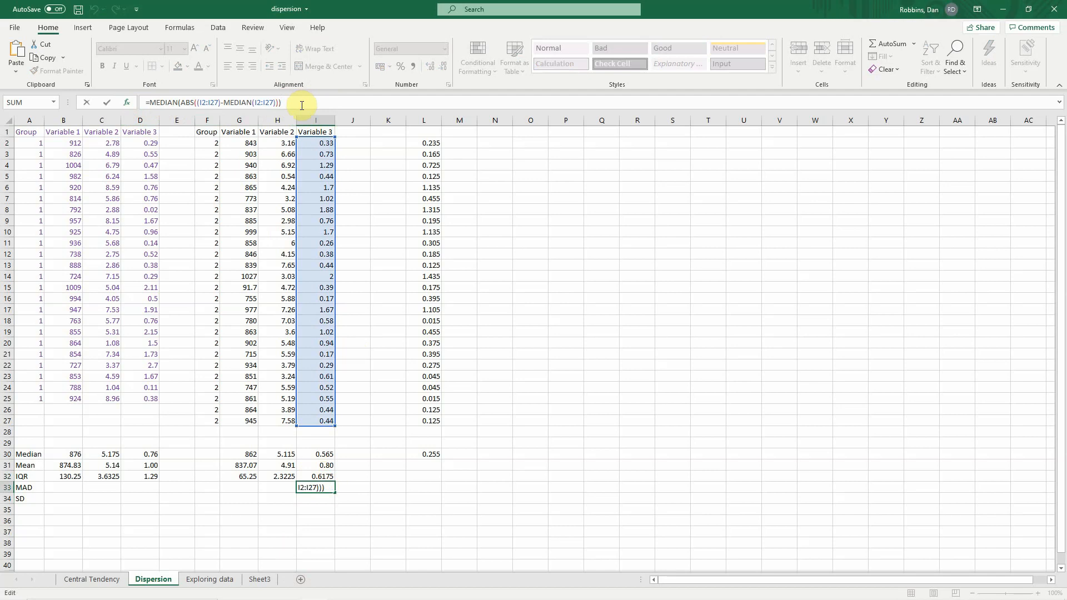
key("ctrl+shift+Return")
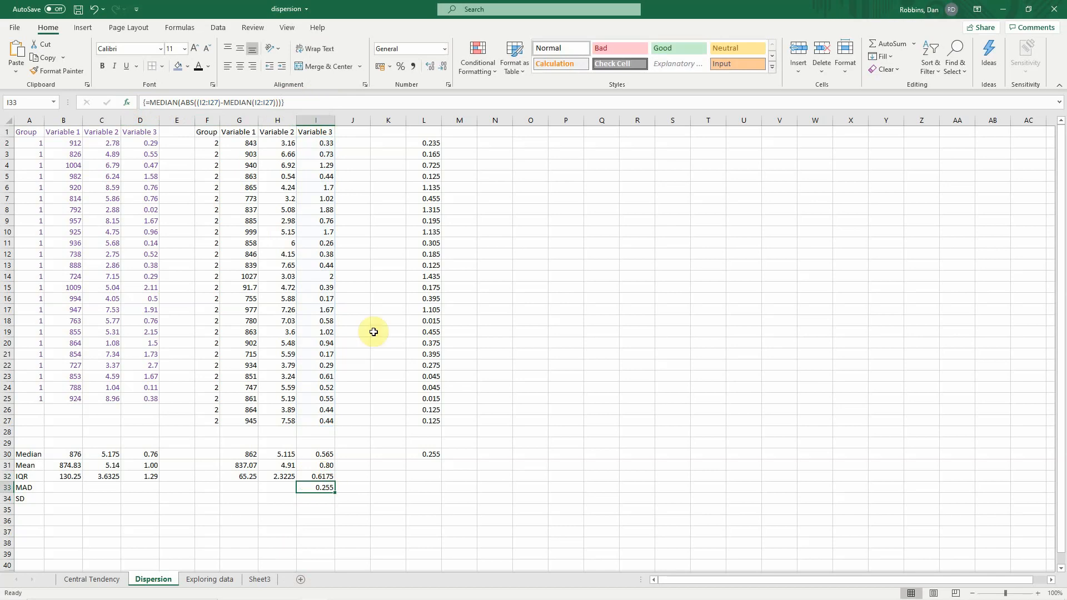
Clear the helper absolute deviations and their median from column L.
left_click(432, 125)
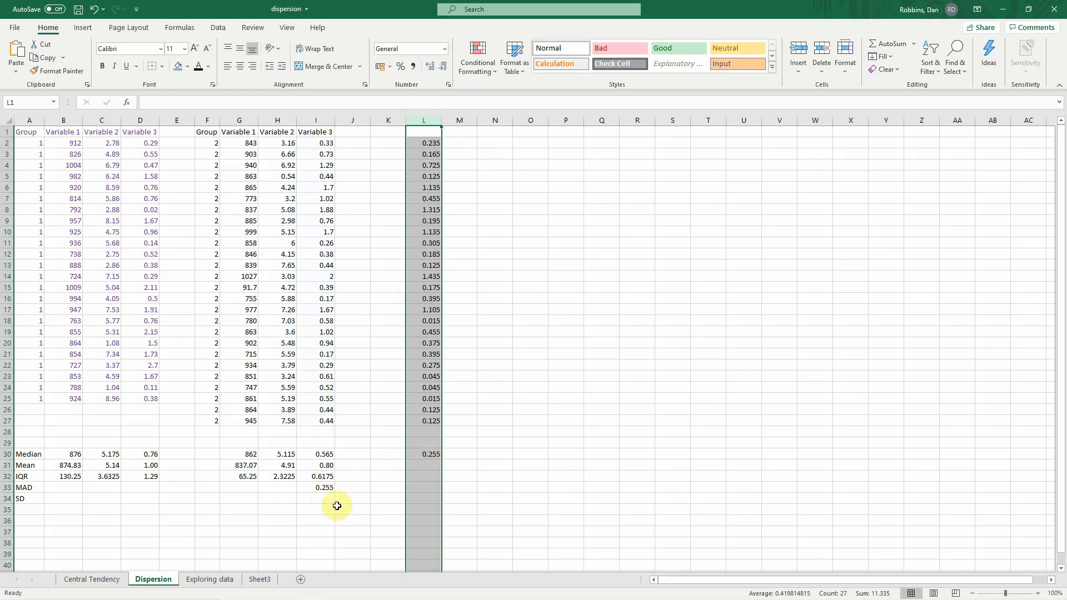
key("Delete")
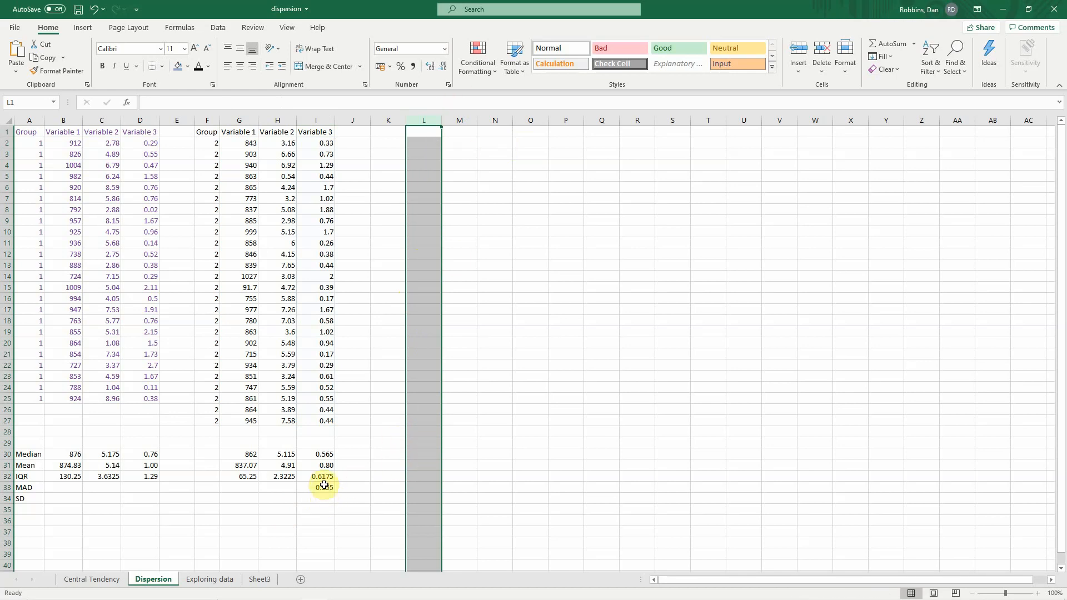
Fill the MAD array formula from I33 back across to B33 and clear the unneeded results in E33:F33.
left_click(325, 489)
left_click_drag(335, 495, 56, 519)
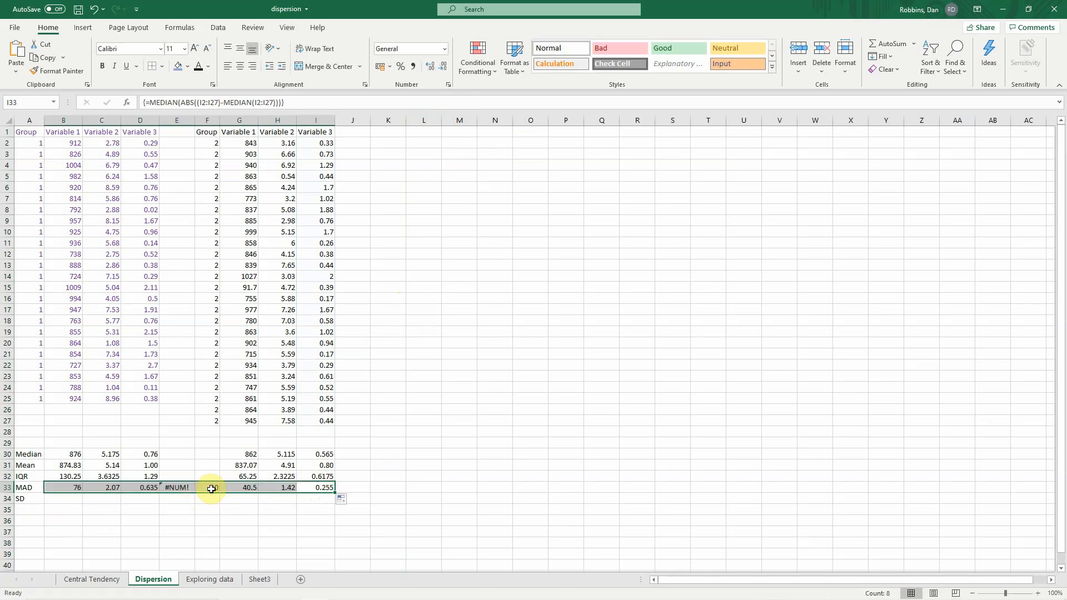
left_click_drag(201, 492, 175, 494)
key("Delete")
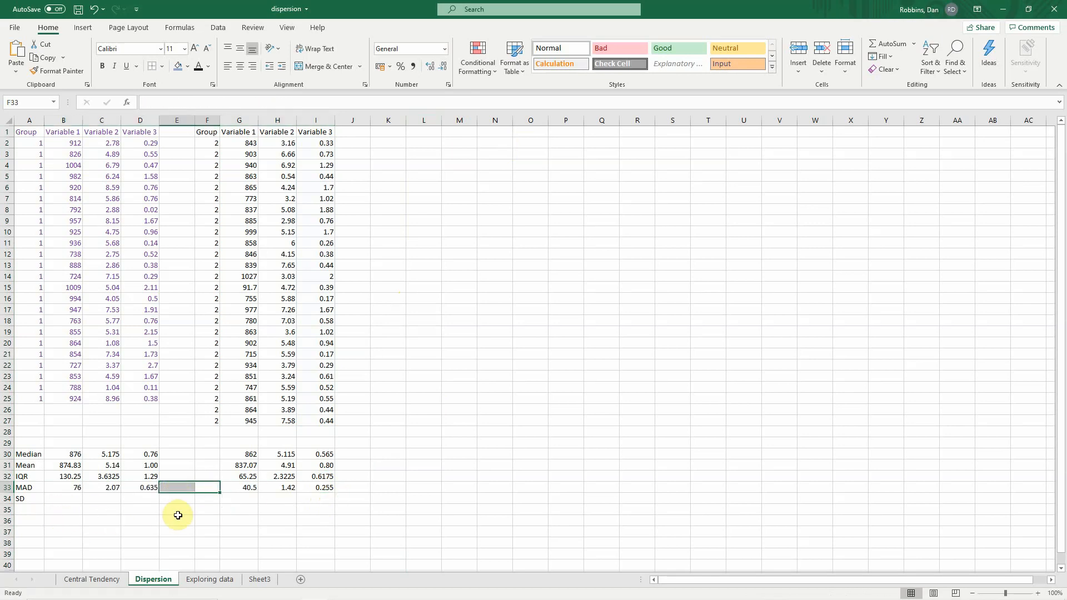
Calculate the sample standard deviation of group 1's Variable 1 in B34 with =STDEV.S(B2:B27).
left_click(67, 498)
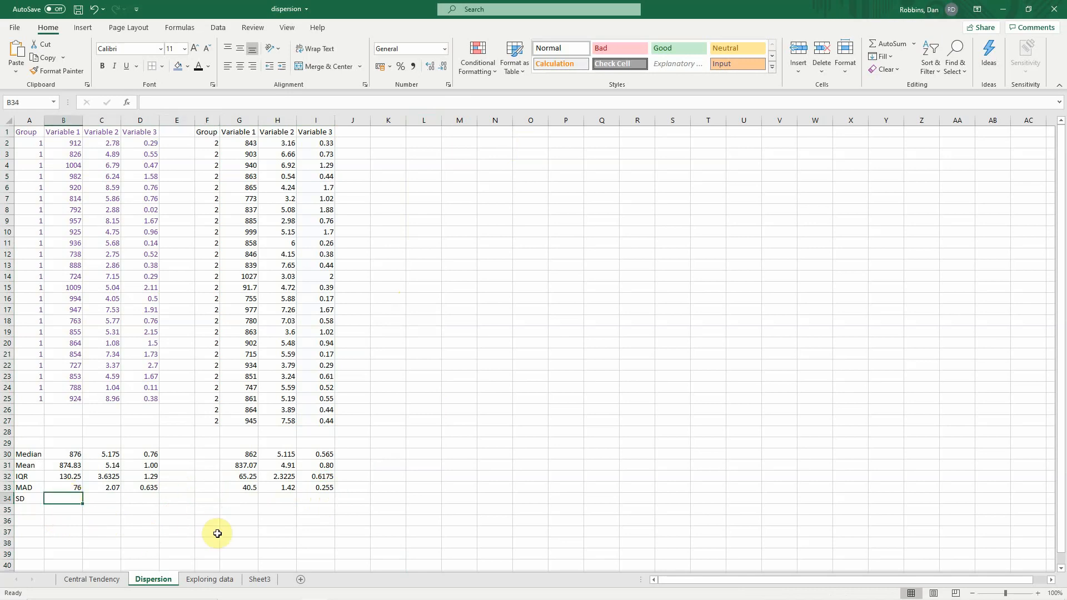
type("=st")
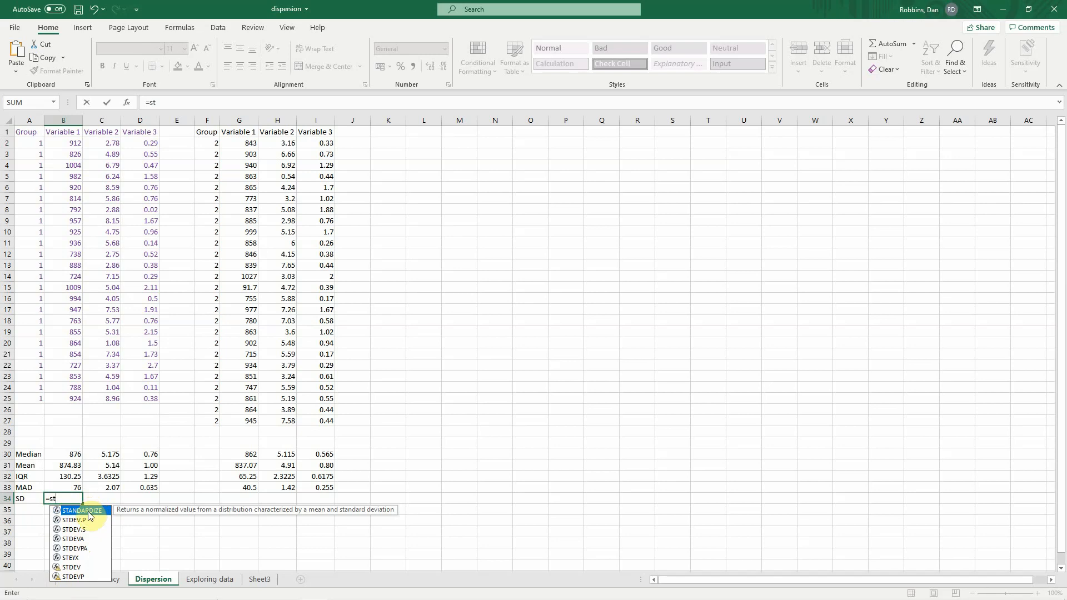
type("d")
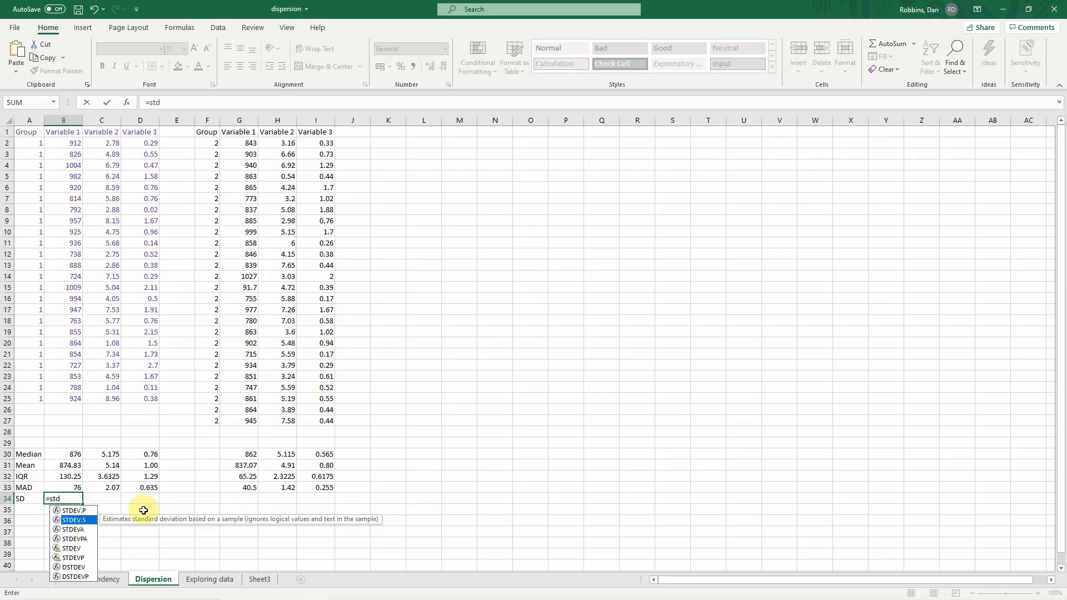
key("Down")
key("Down")
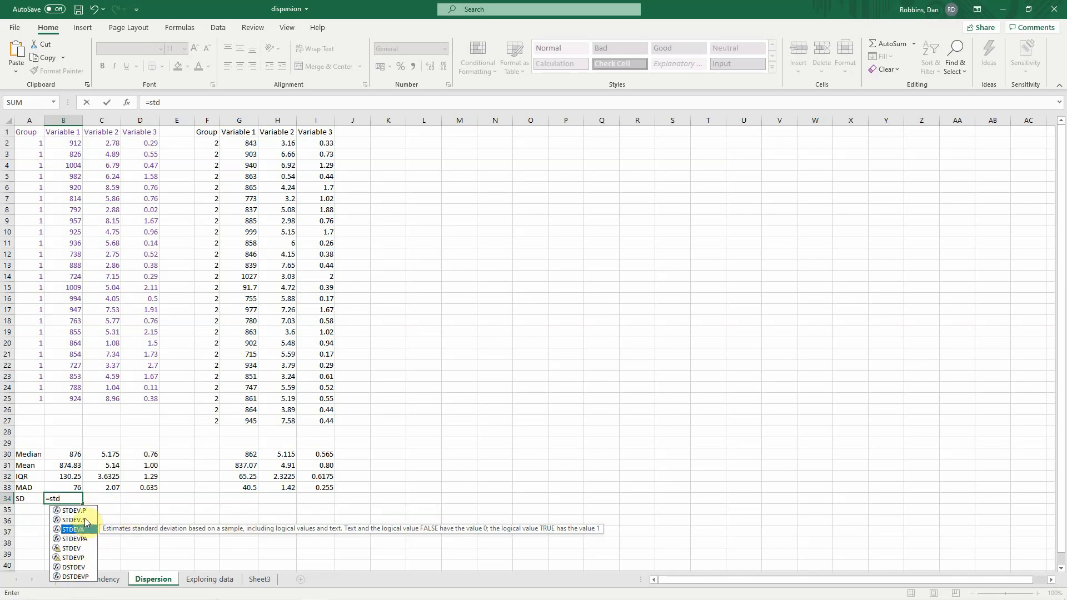
left_click(73, 520)
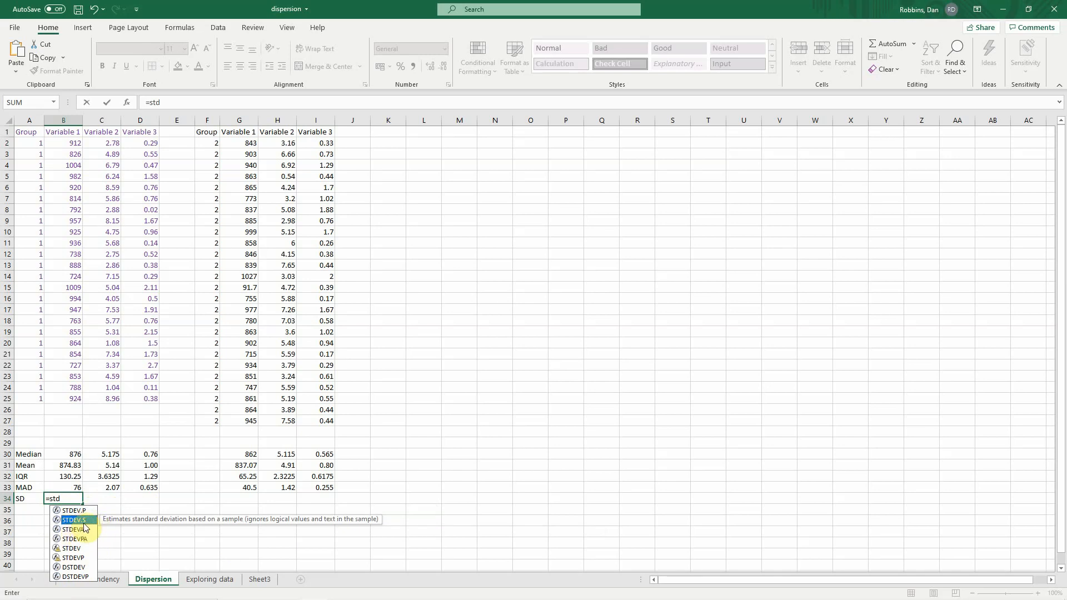
double_click(81, 522)
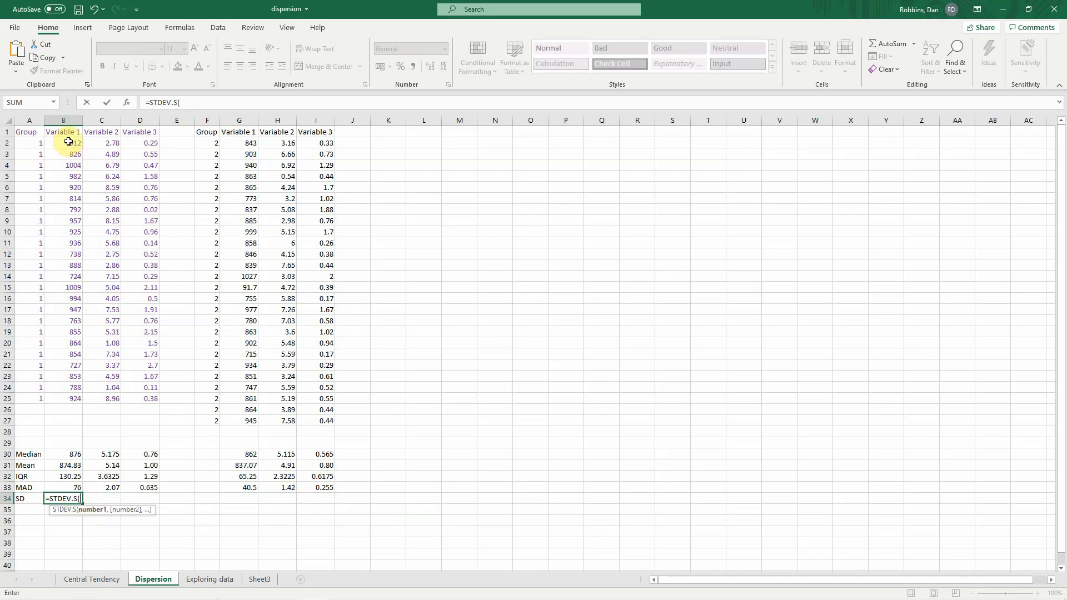
left_click_drag(68, 142, 63, 423)
key("Return")
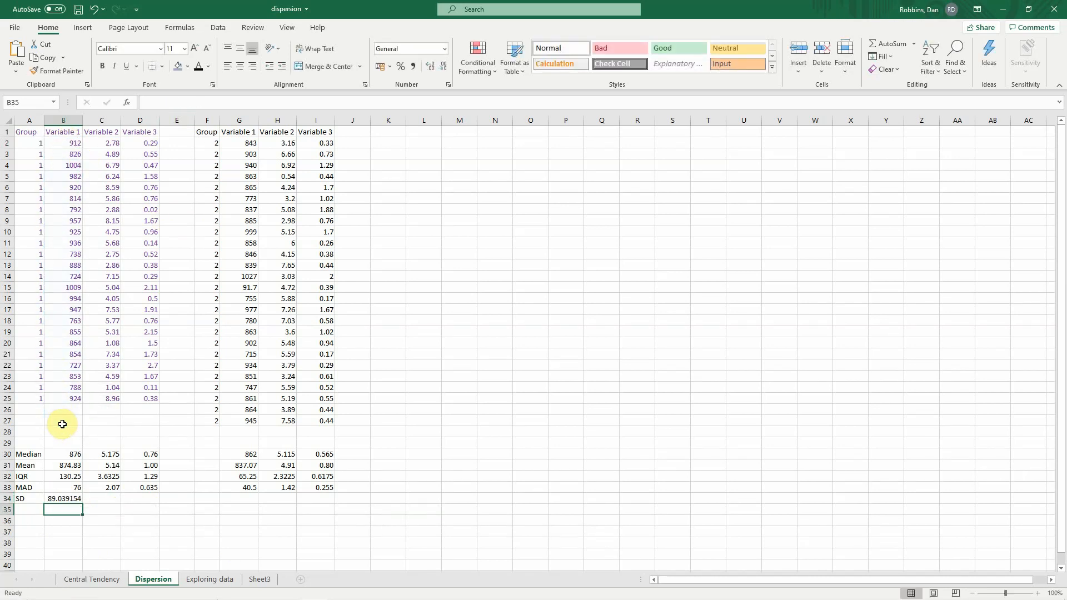
Format the standard deviation in B34 to two decimal places.
left_click(73, 499)
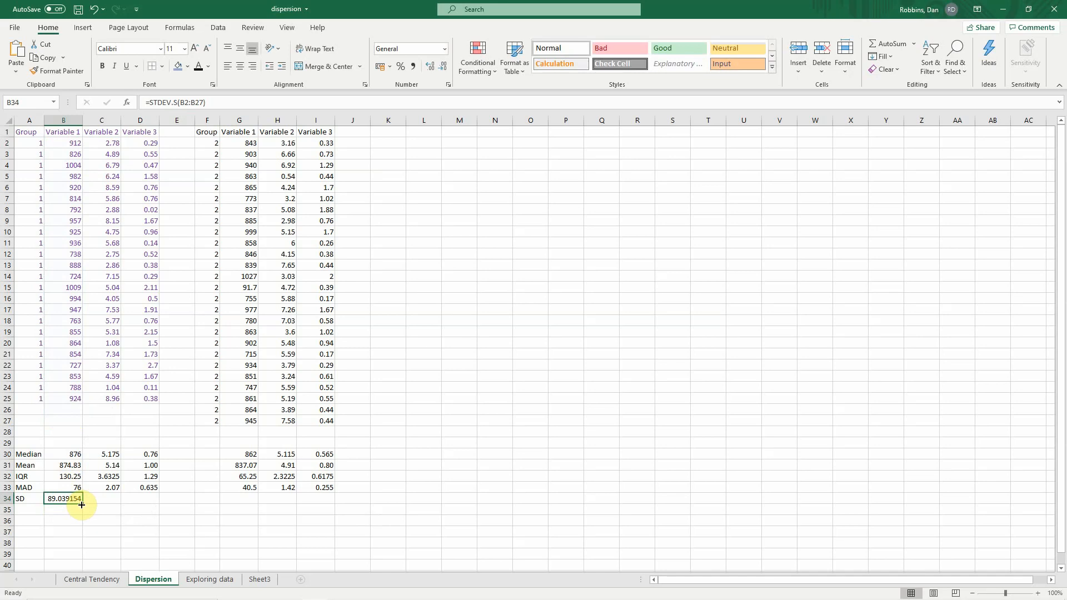
left_click(442, 66)
left_click(443, 67)
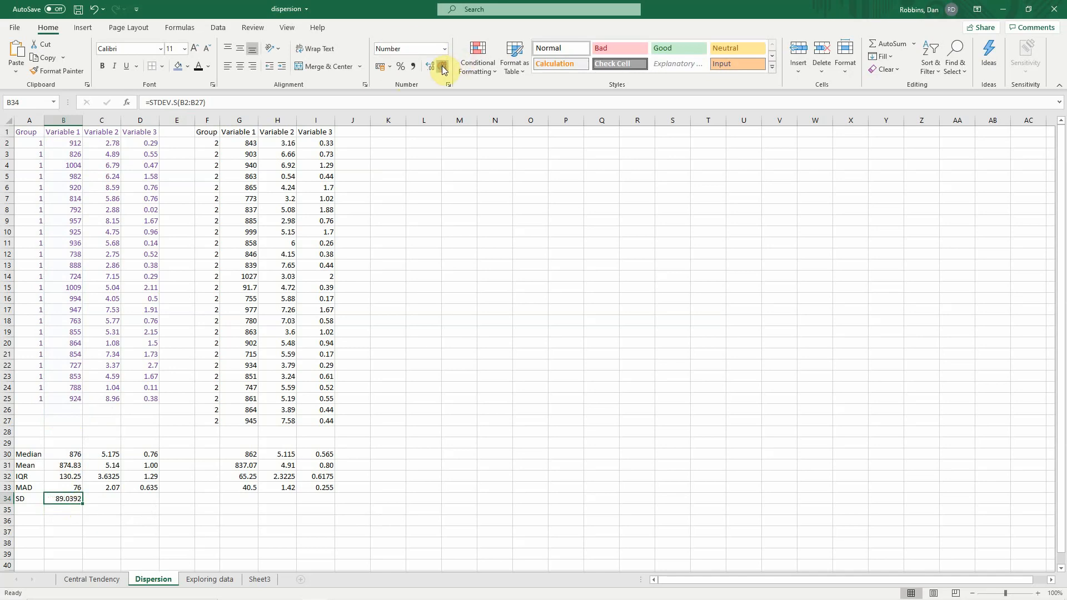
left_click(443, 67)
left_click(442, 67)
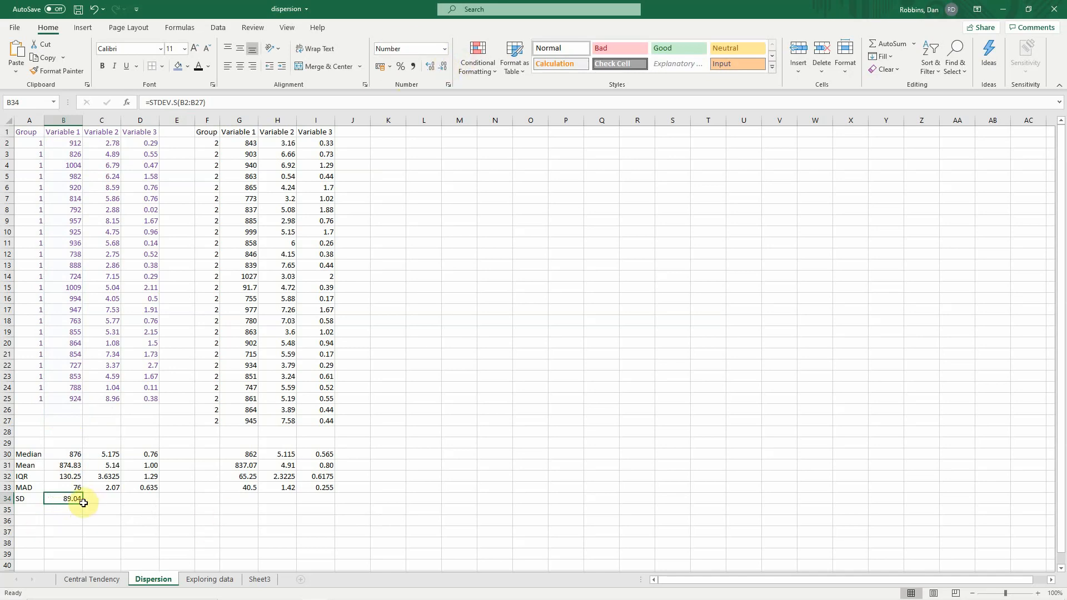
Fill the standard deviation formula from B34 across to I34 and clear the unneeded results in E34:F34.
left_click_drag(84, 502, 333, 498)
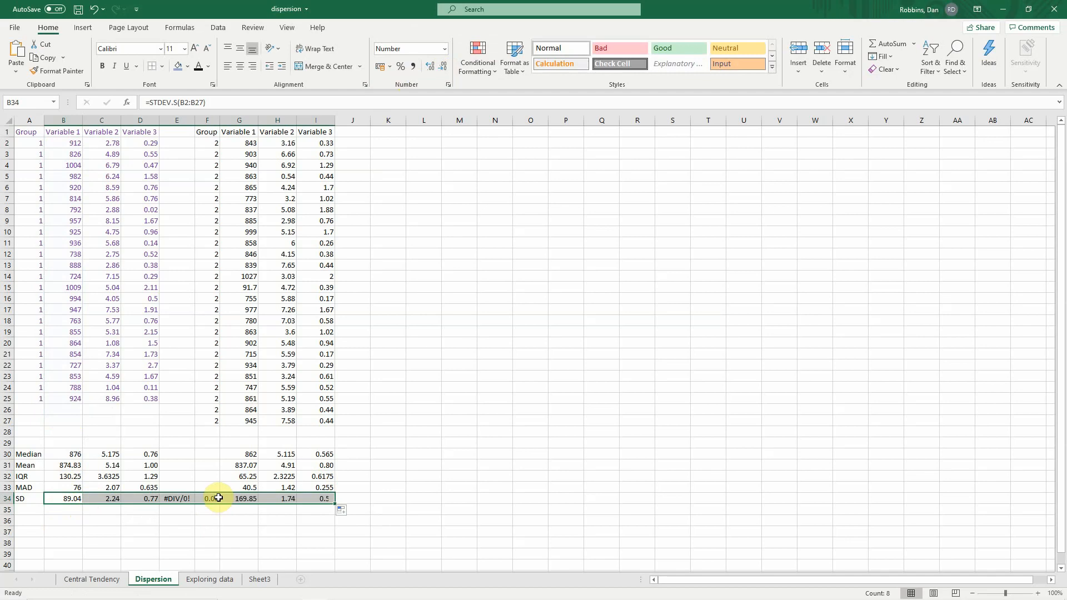
left_click_drag(218, 497, 186, 502)
key("Delete")
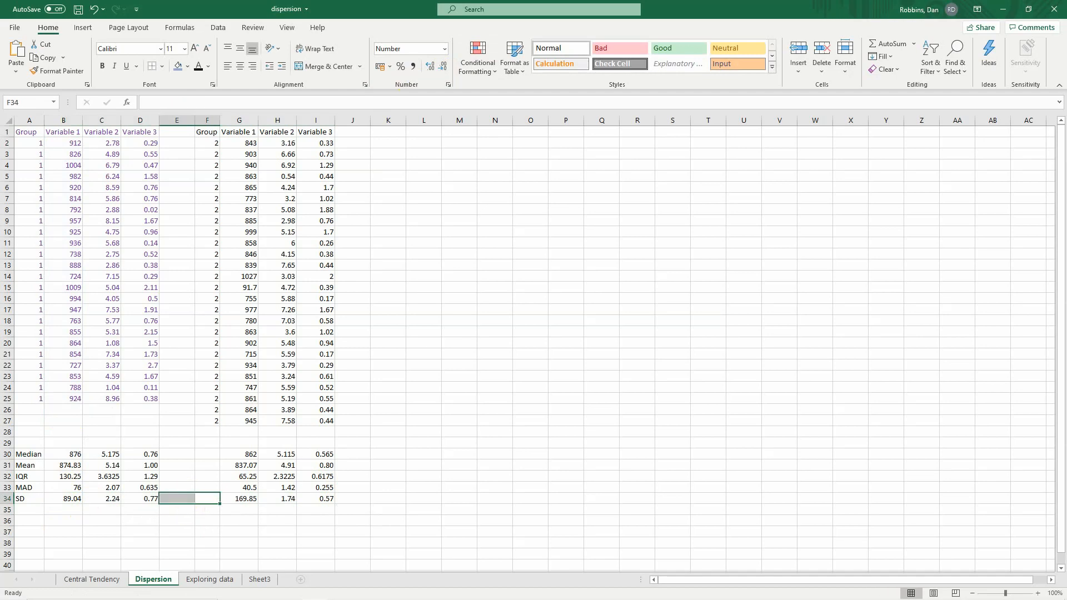
Switch to JASP and review the Group and Variable 1–3 data rows behind the Descriptive Statistics analysis.
key("alt+Tab")
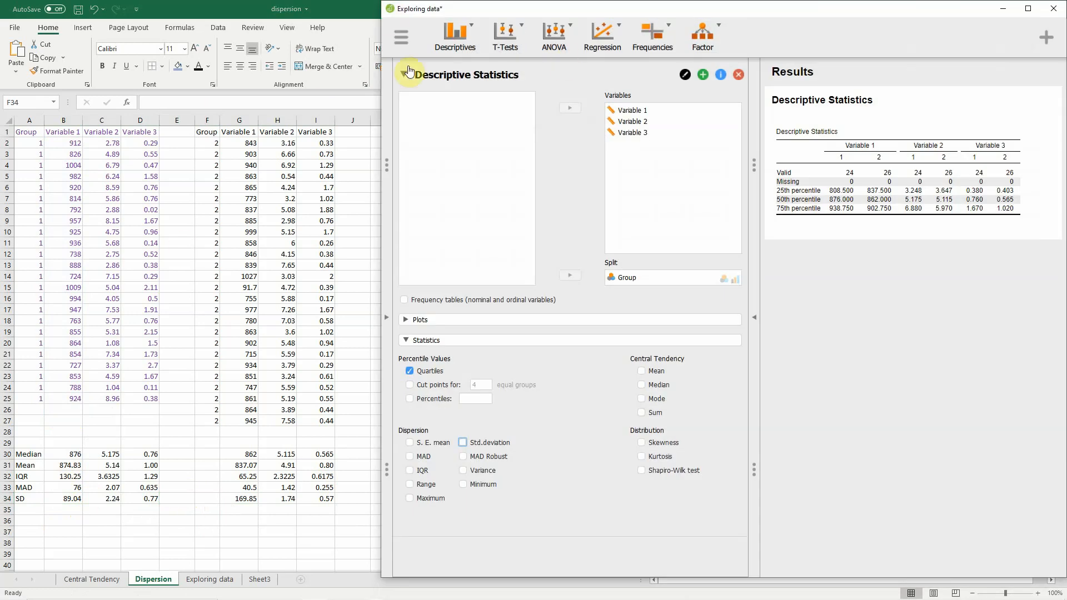
left_click_drag(418, 171, 753, 162)
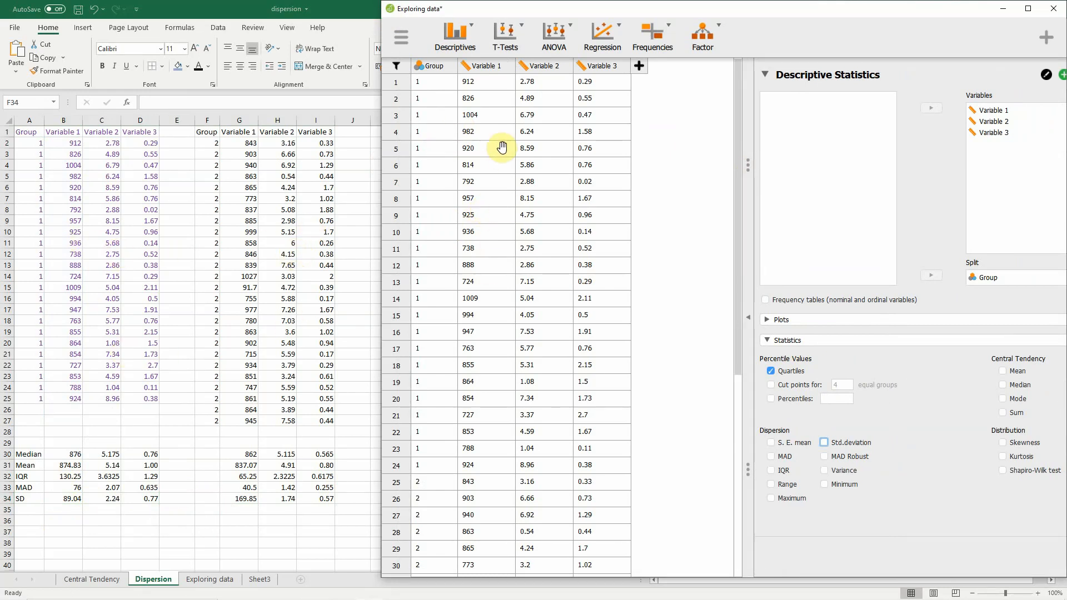
scroll(435, 122, "down", 5)
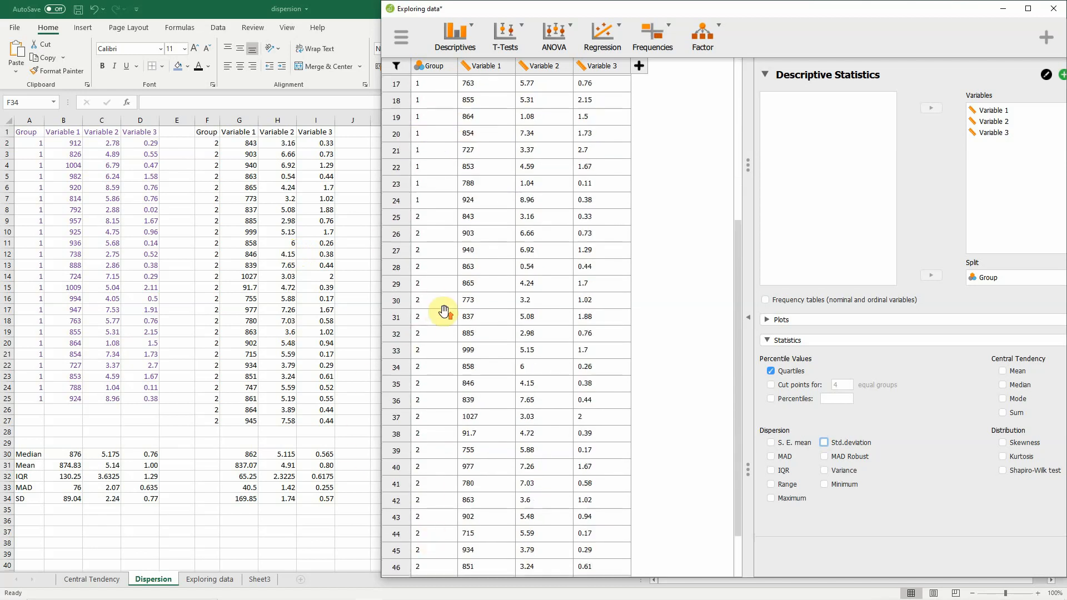
scroll(436, 131, "up", 5)
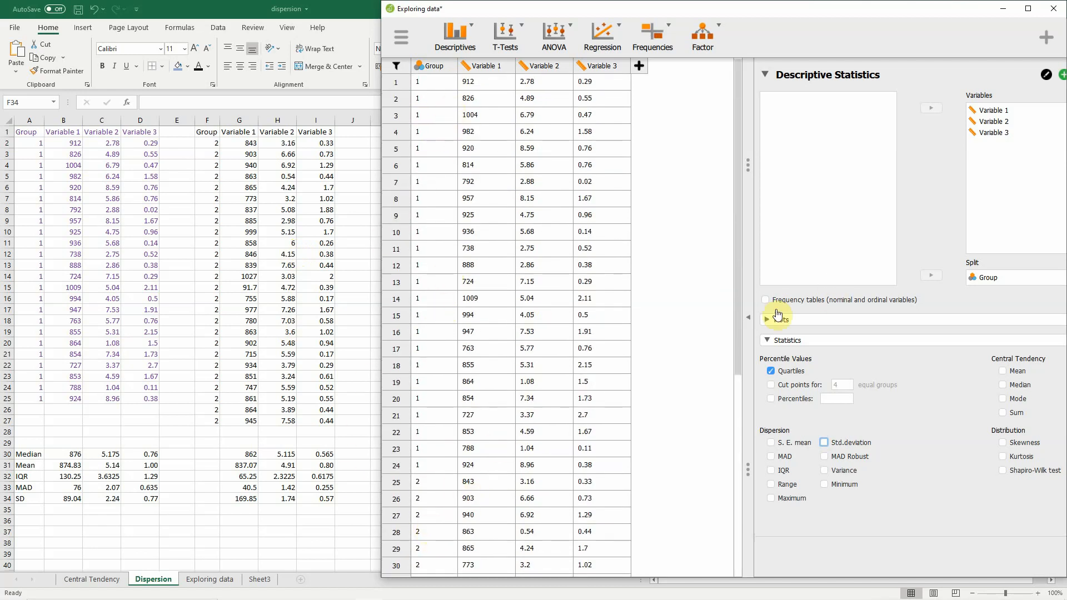
left_click_drag(748, 162, 422, 222)
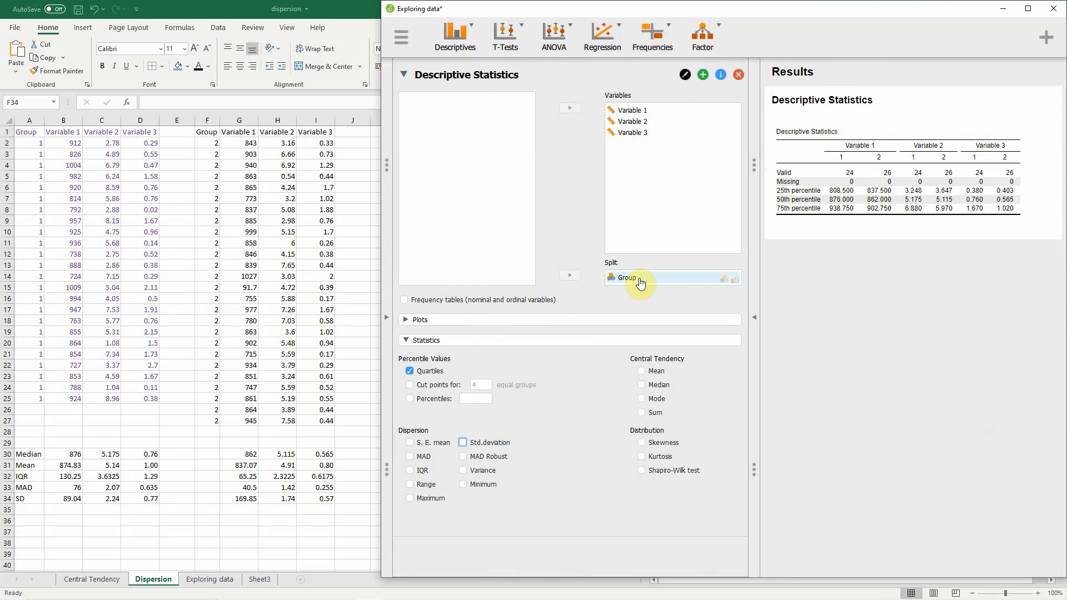
Remove the quartiles from the descriptive statistics and include the median and mean instead.
left_click(410, 371)
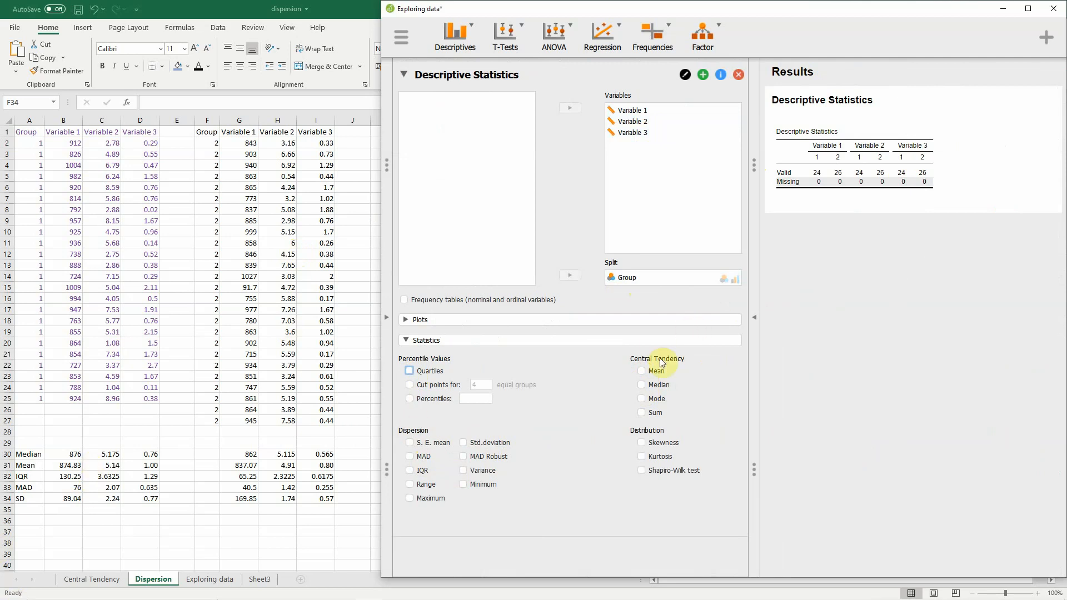
left_click(645, 386)
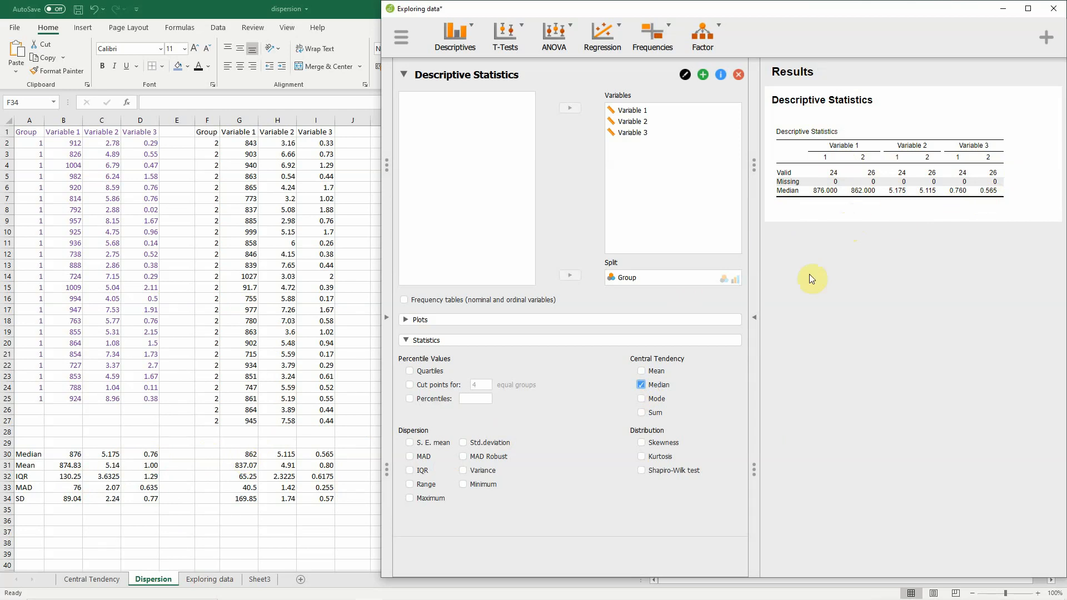
left_click(641, 372)
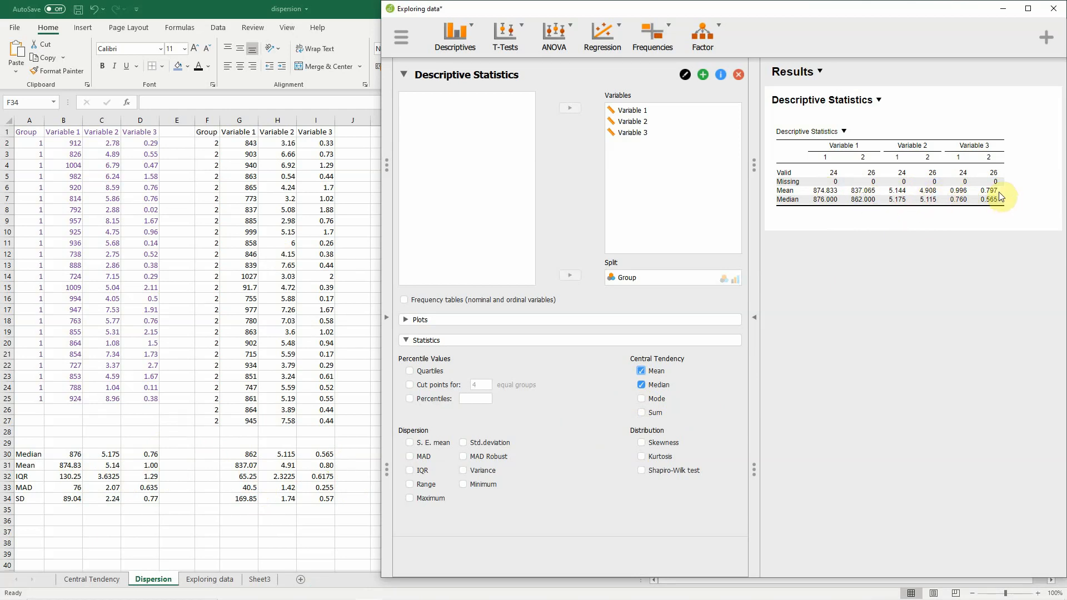
Add the IQR, MAD and standard deviation to the descriptive statistics as dispersion measures.
left_click(413, 473)
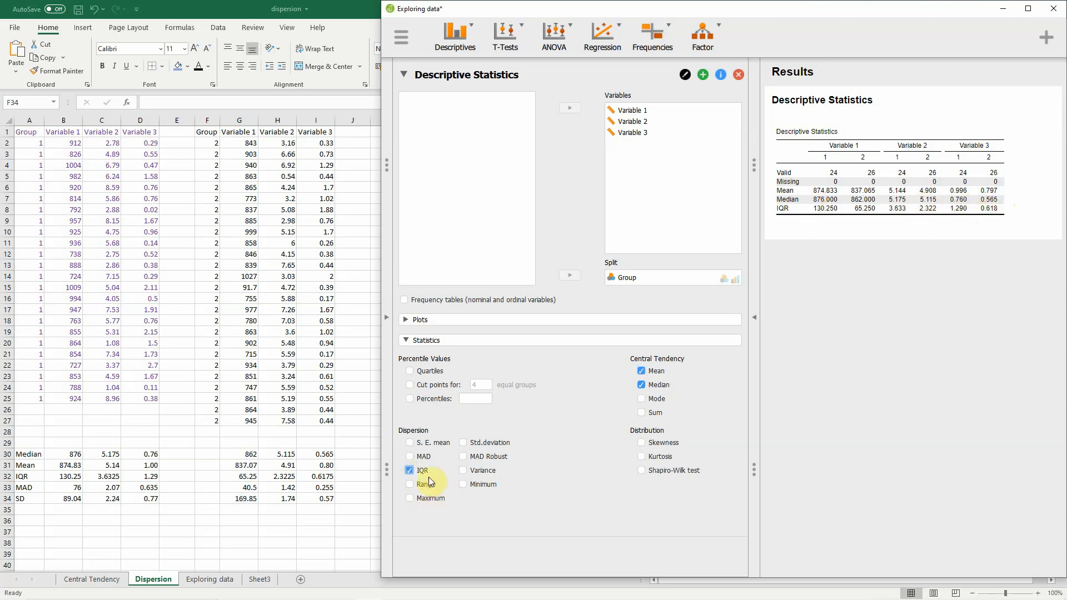
left_click(410, 457)
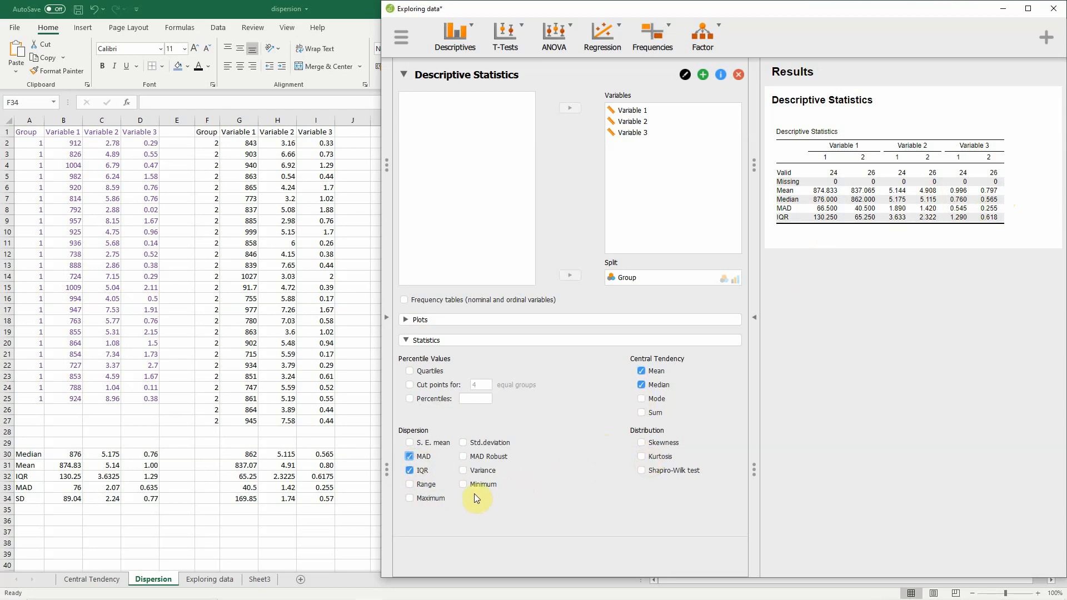
left_click(464, 443)
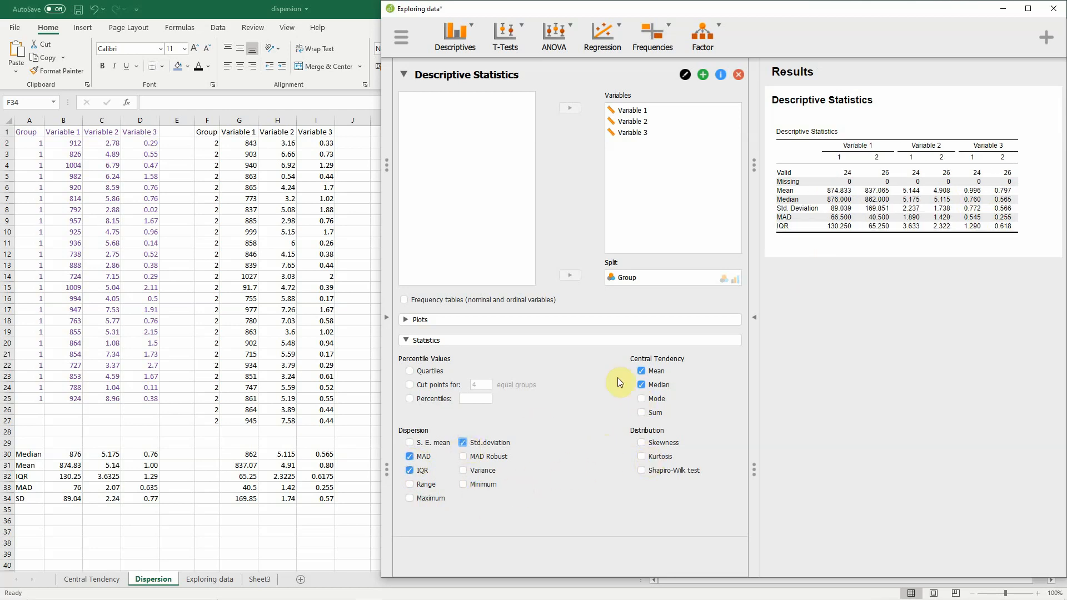